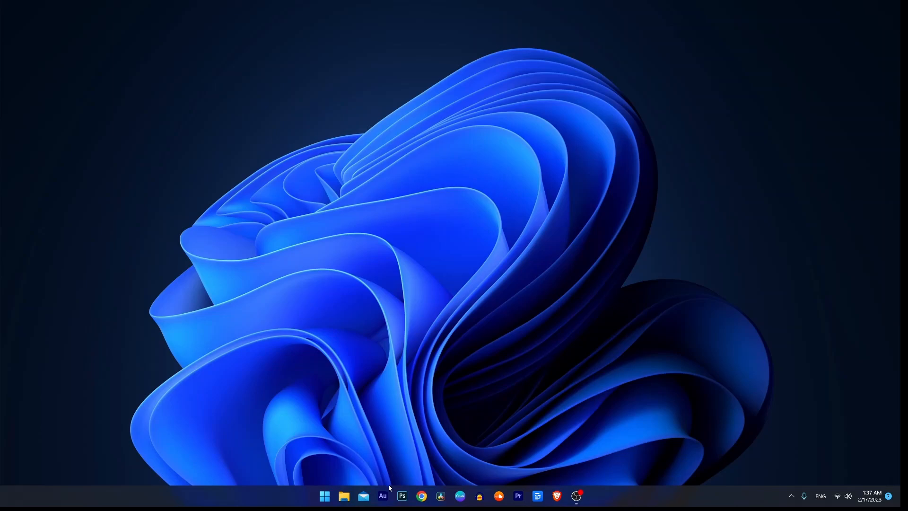
# Step: Open Adobe Audition and import the ES_Philosophia MP3 from the Downloads folder
pyautogui.click(384, 497)
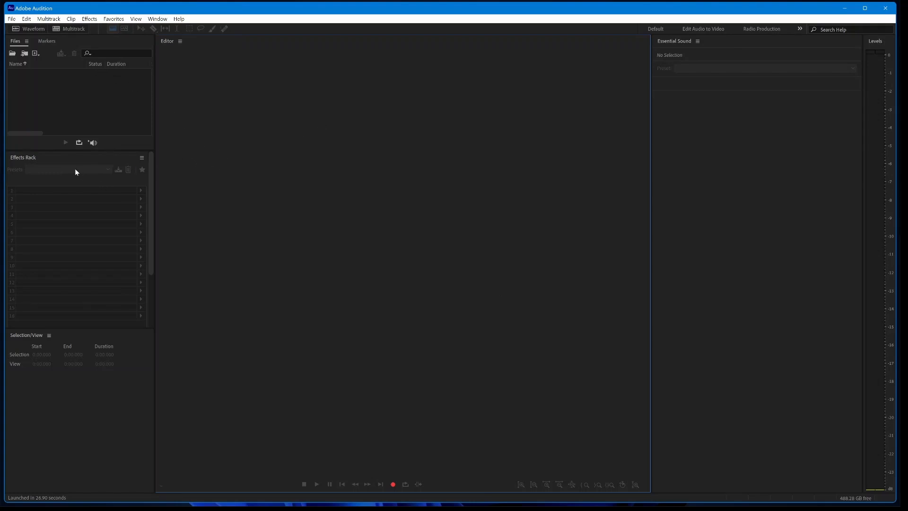
pyautogui.moveTo(442, 508)
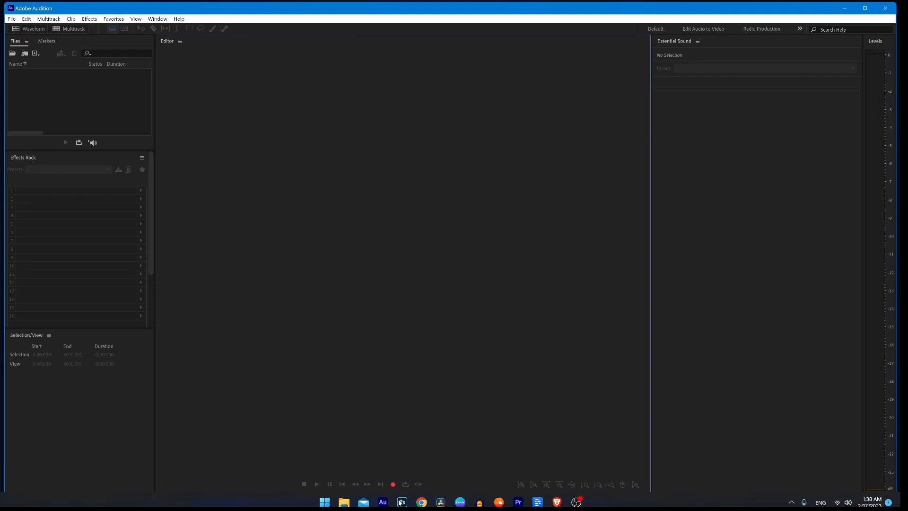
pyautogui.click(347, 499)
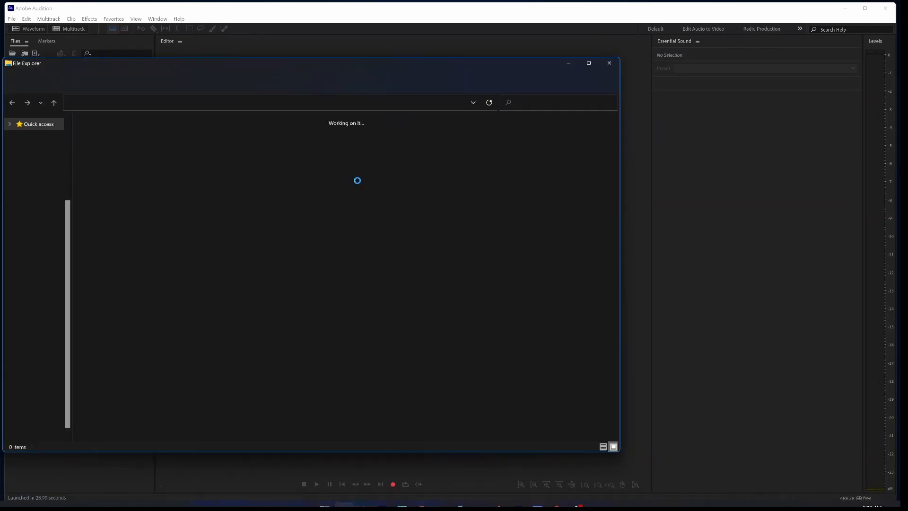
pyautogui.moveTo(186, 65); pyautogui.dragTo(437, 125)
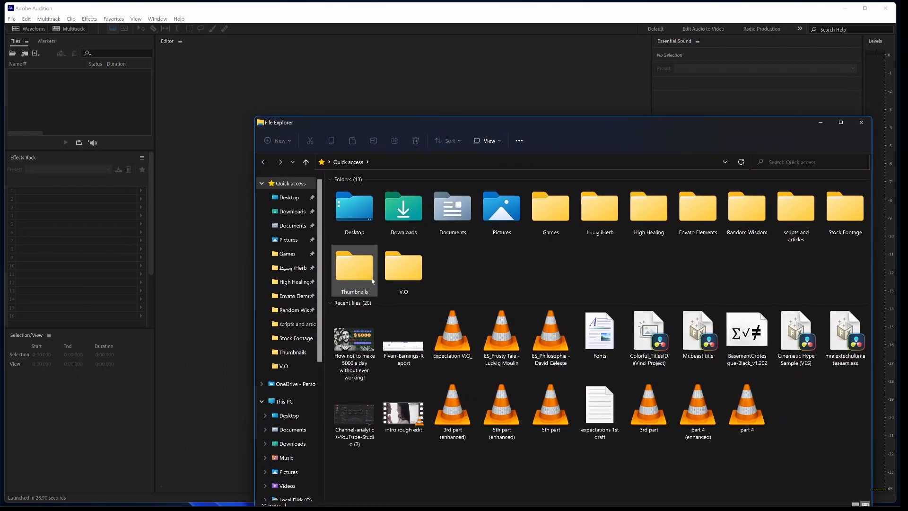
pyautogui.doubleClick(384, 204)
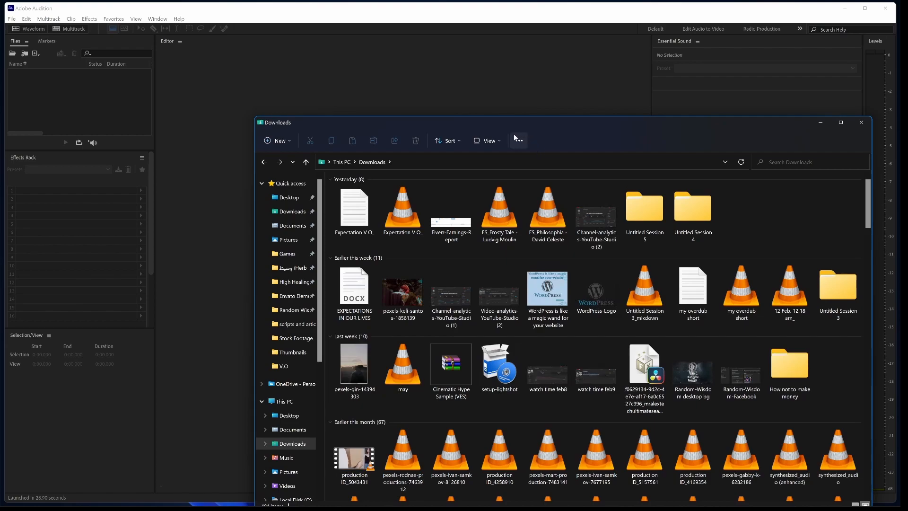
pyautogui.moveTo(548, 211); pyautogui.dragTo(211, 80)
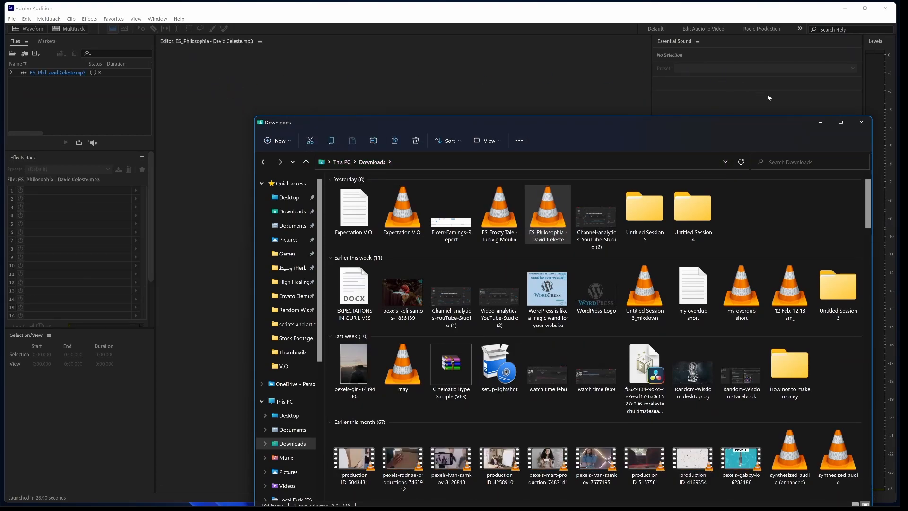
pyautogui.click(820, 122)
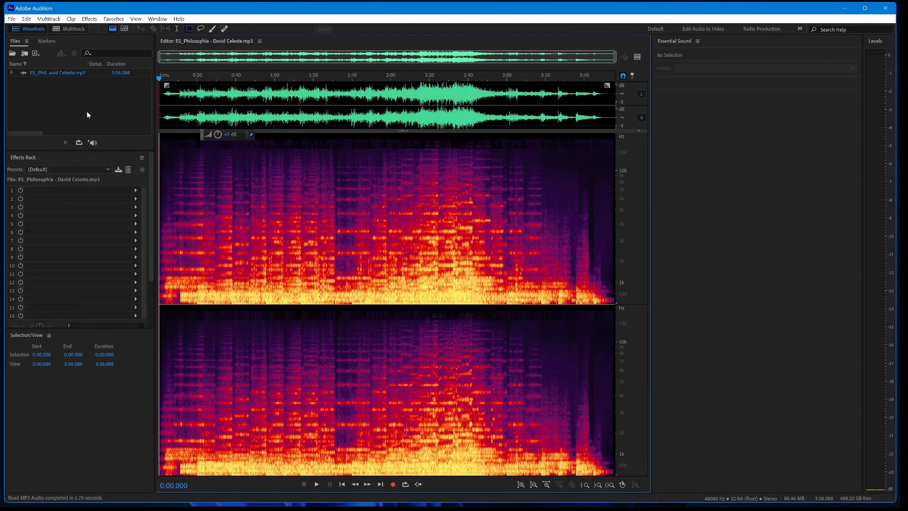
# Step: Create a multitrack session with the default settings and place the ES_Philosophia music at the start of Track 1
pyautogui.click(72, 30)
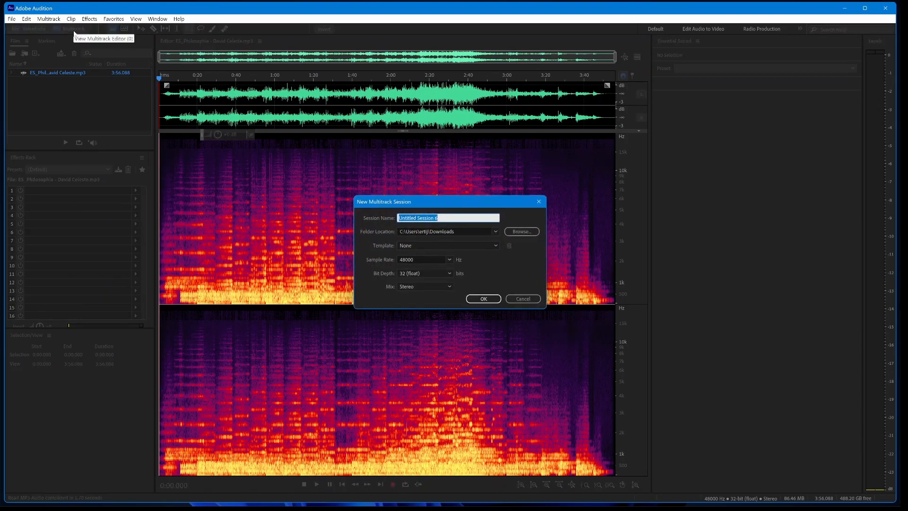
pyautogui.click(482, 298)
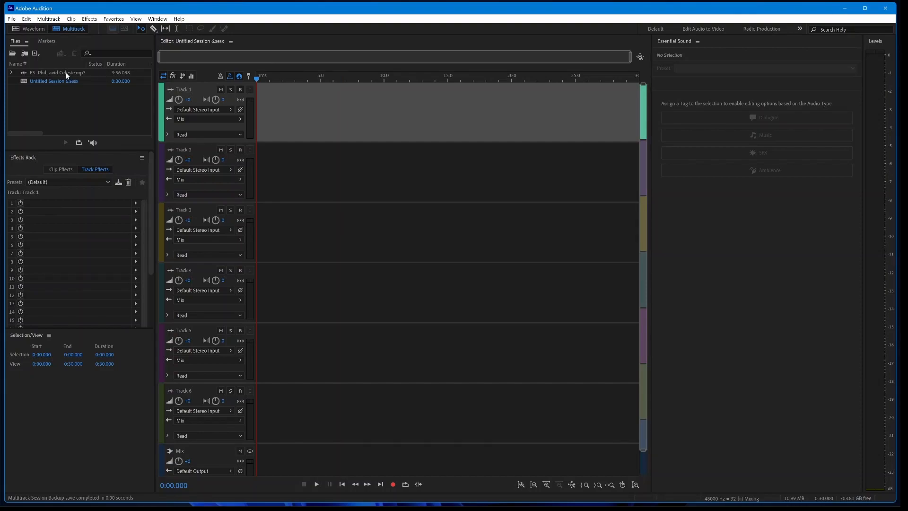
pyautogui.moveTo(64, 72); pyautogui.dragTo(259, 128)
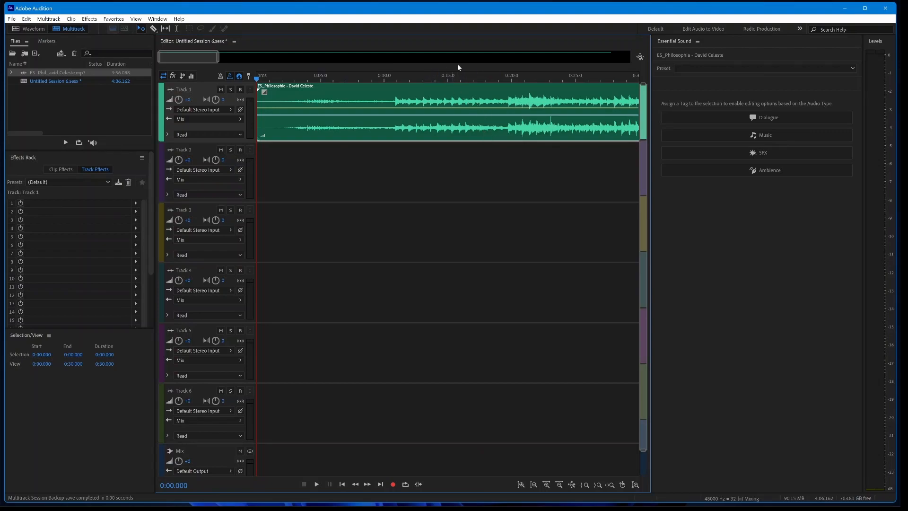
pyautogui.moveTo(216, 57); pyautogui.dragTo(614, 56)
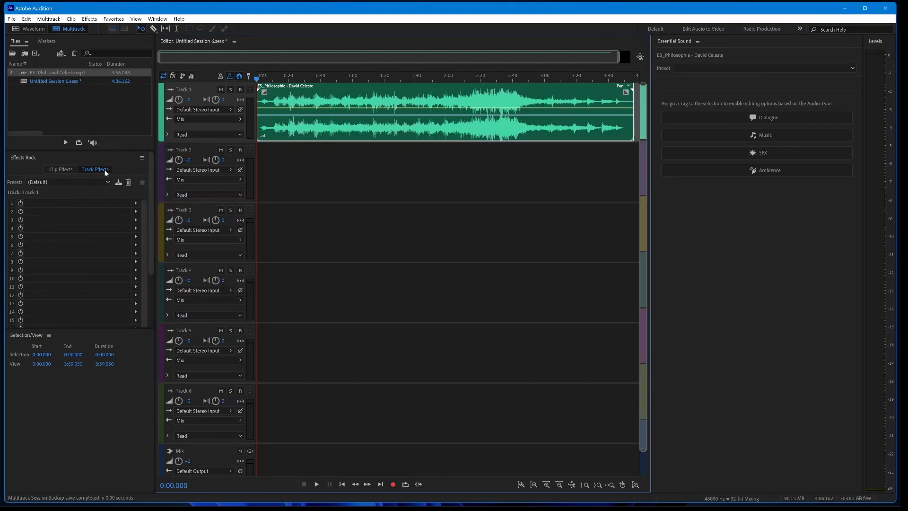
# Step: Enable Remix on the music clip in Track 1
pyautogui.click(141, 158)
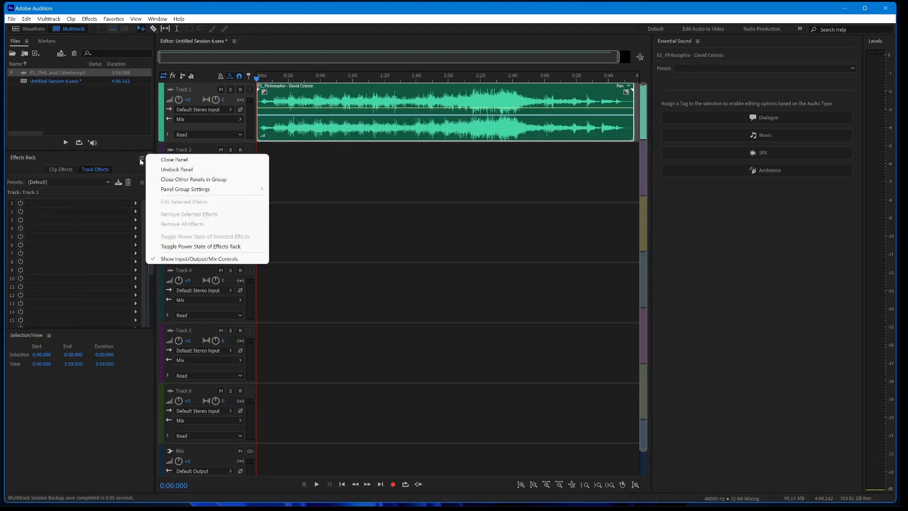
pyautogui.click(328, 118)
pyautogui.rightClick(329, 121)
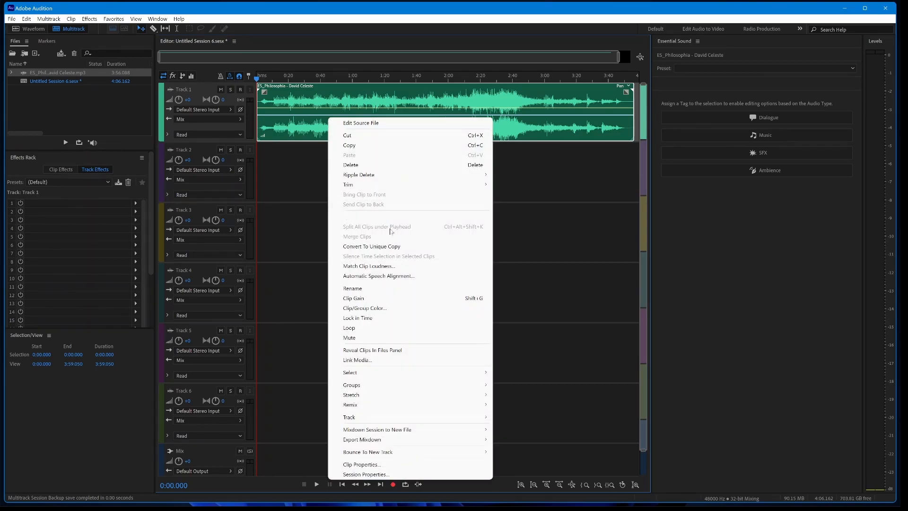
pyautogui.moveTo(420, 405)
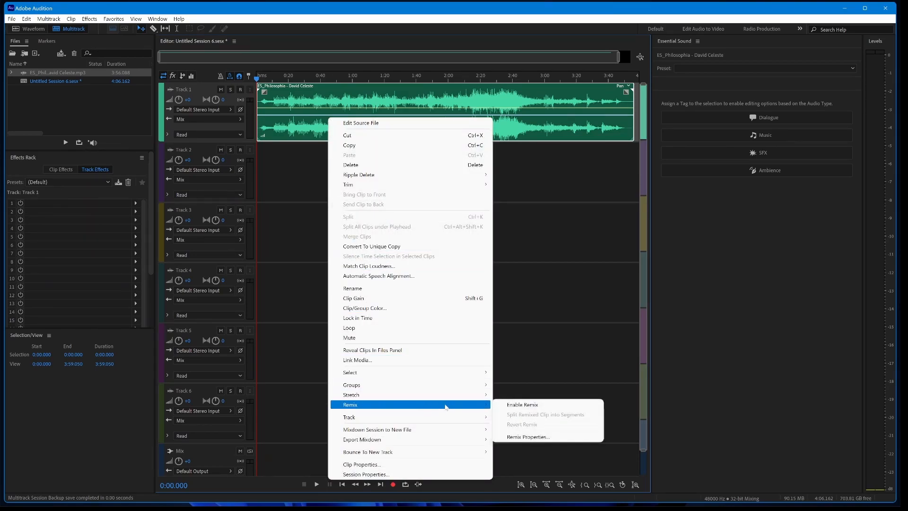
pyautogui.click(537, 405)
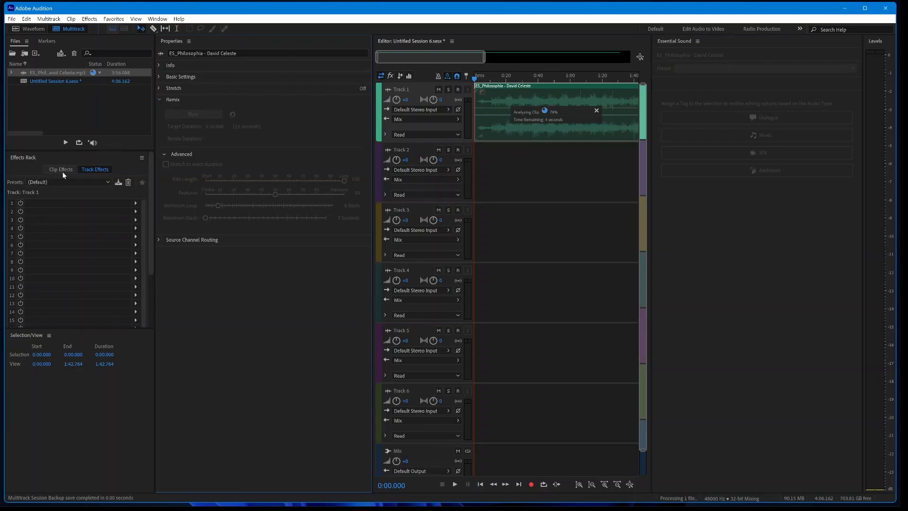
pyautogui.click(142, 159)
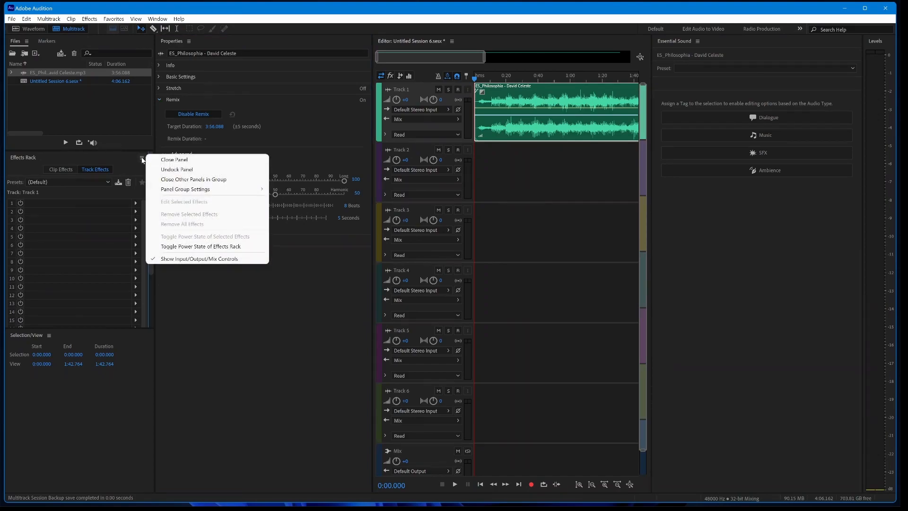
pyautogui.click(240, 295)
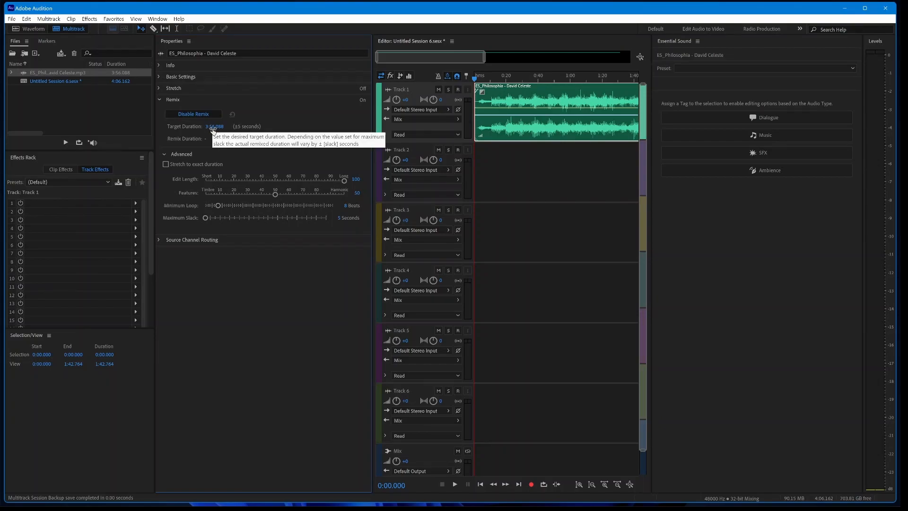
# Step: Set the music clip's Remix target duration to 0:15.000
pyautogui.click(212, 128)
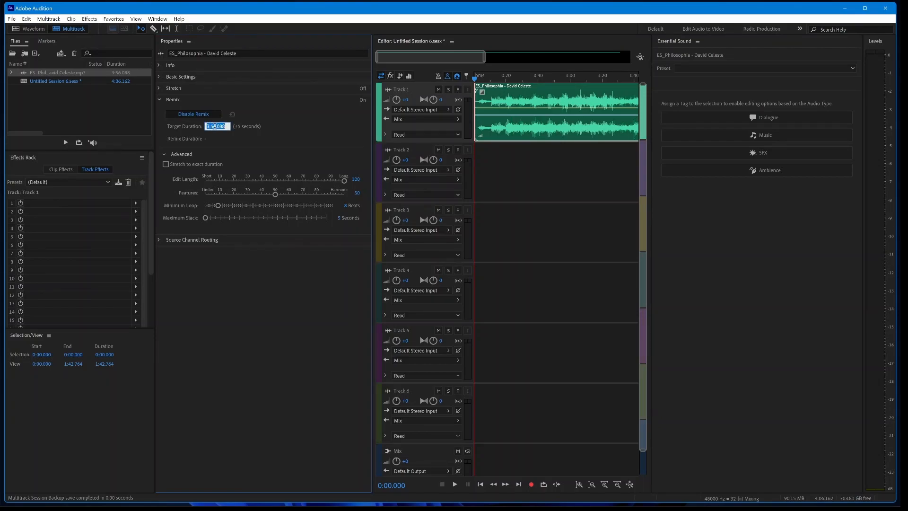
pyautogui.click(208, 127)
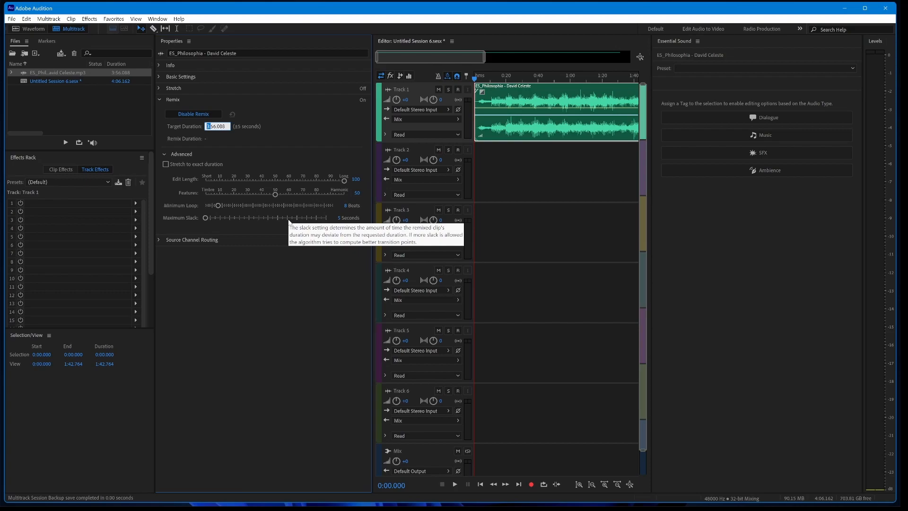
pyautogui.write('15')
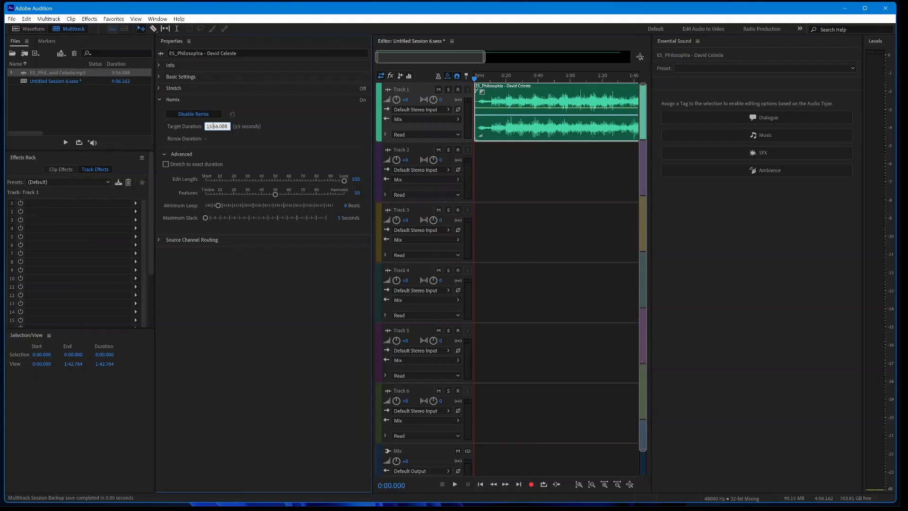
pyautogui.press('Return')
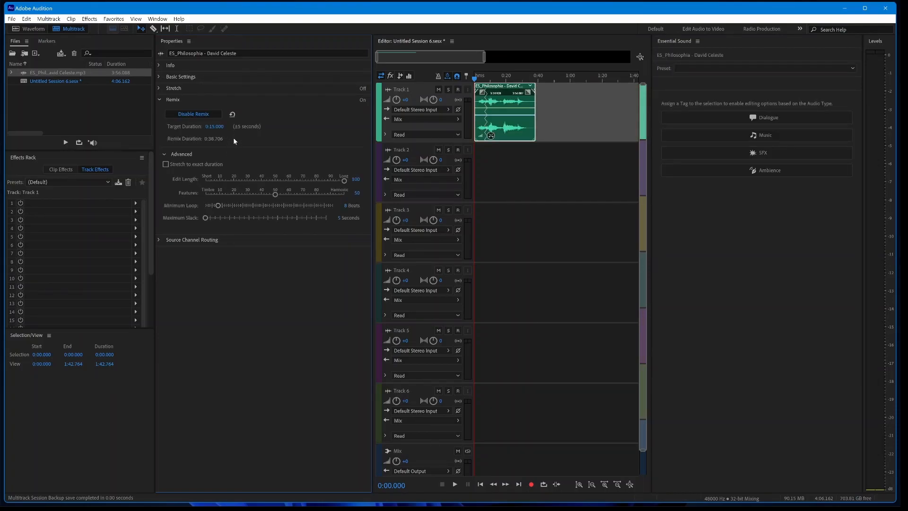
# Step: Set the music clip's Remix target duration to 15:15.000
pyautogui.click(207, 126)
pyautogui.click(208, 126)
pyautogui.write('15')
pyautogui.press('Return')
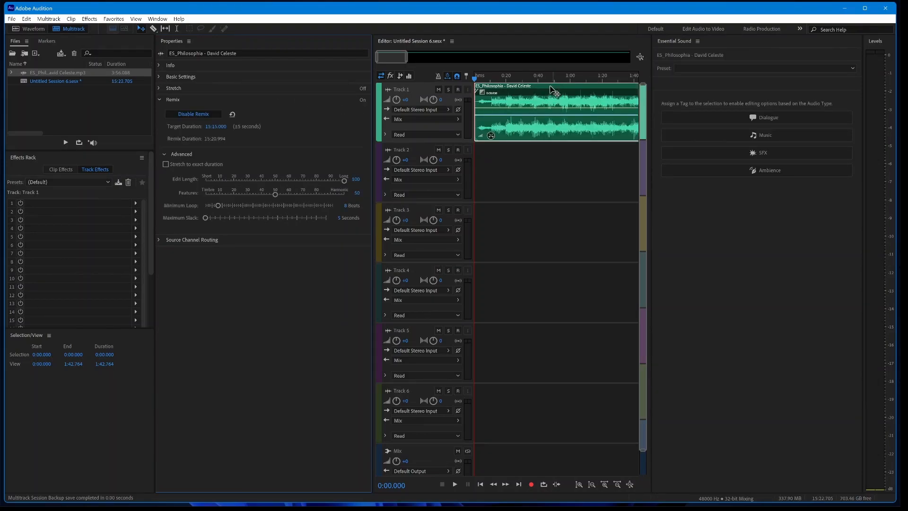
pyautogui.moveTo(407, 57); pyautogui.dragTo(631, 63)
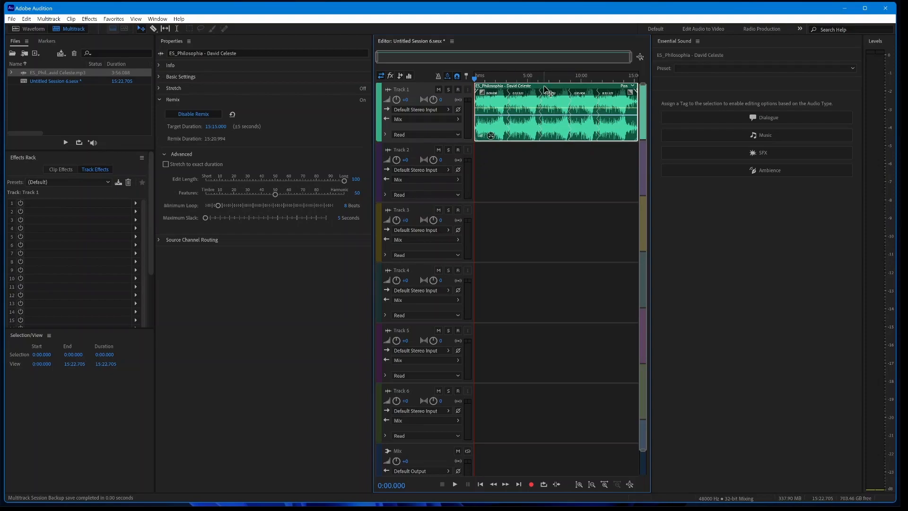
pyautogui.moveTo(582, 496)
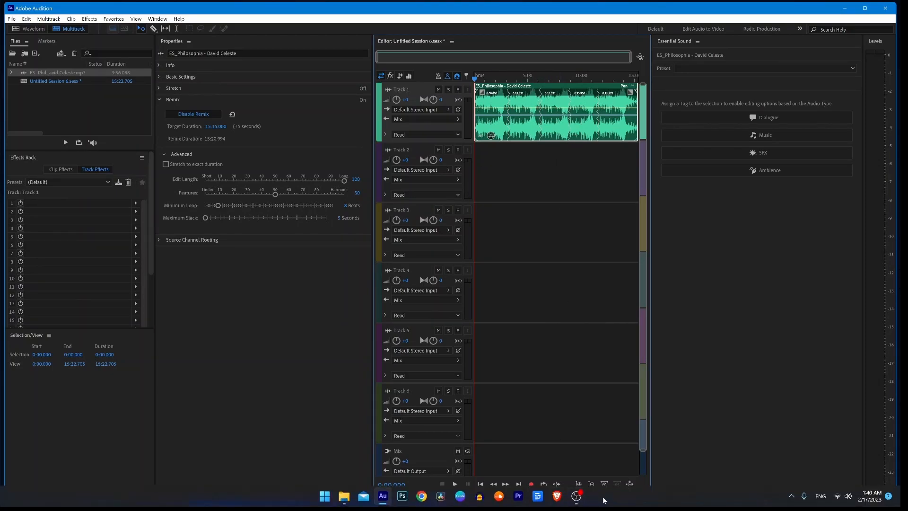
pyautogui.click(576, 454)
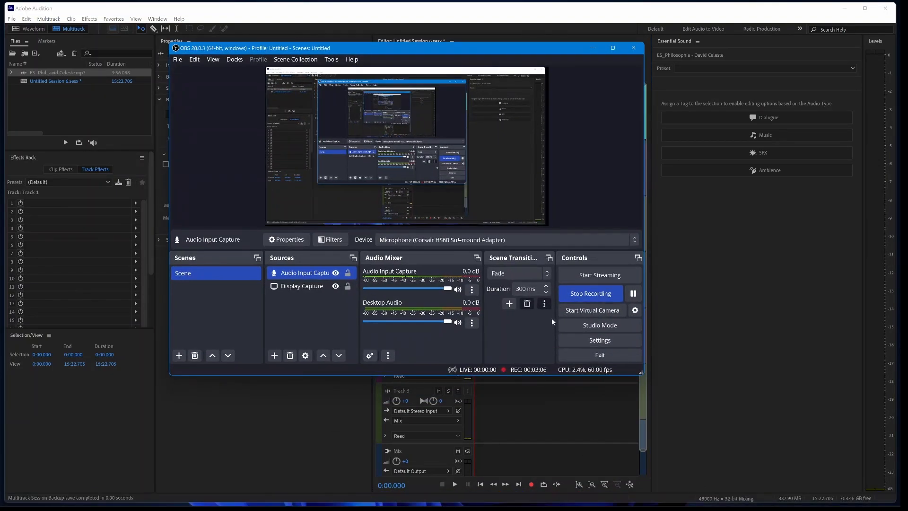
pyautogui.click(587, 294)
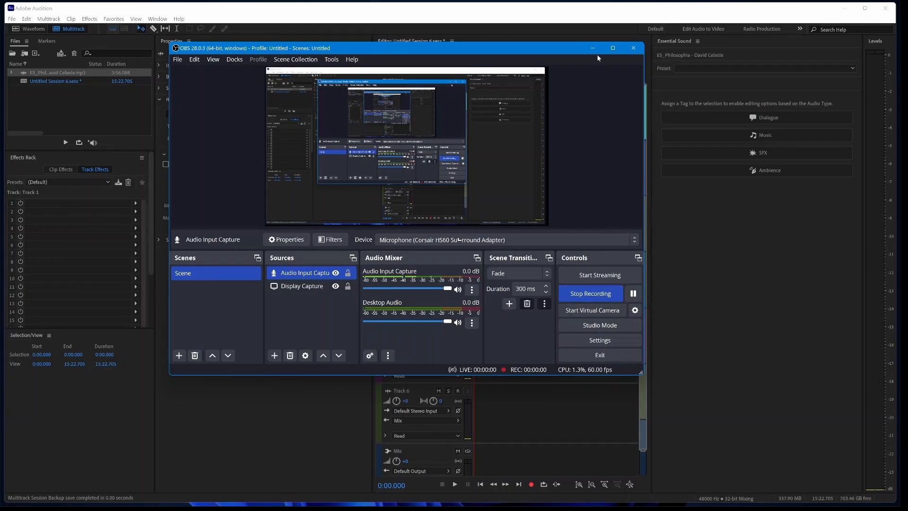
pyautogui.click(592, 47)
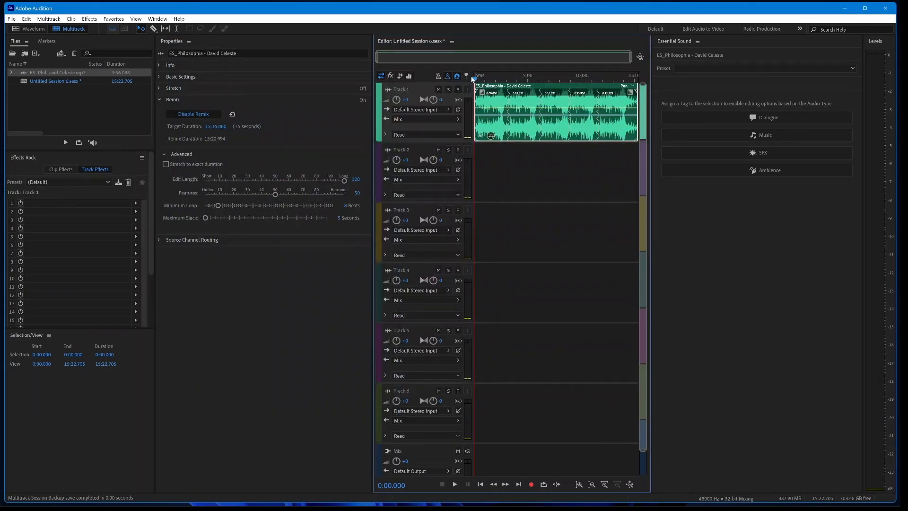
pyautogui.moveTo(474, 78)
pyautogui.mouseDown()
pyautogui.moveTo(545, 80)
pyautogui.moveTo(472, 79)
pyautogui.mouseUp()
# Step: Add the "1st part" and "2nd part (enhanced)" audio files from the V.O folder to Track 2, with a gap between them
pyautogui.moveTo(473, 509)
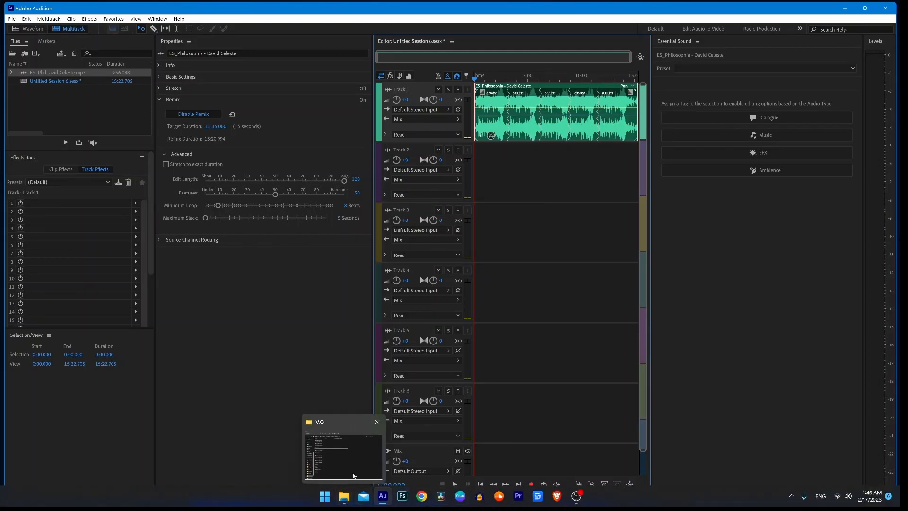
pyautogui.click(345, 494)
pyautogui.moveTo(438, 129); pyautogui.dragTo(576, 323)
pyautogui.moveTo(551, 435)
pyautogui.mouseDown()
pyautogui.moveTo(508, 384)
pyautogui.moveTo(501, 181)
pyautogui.moveTo(497, 165)
pyautogui.moveTo(482, 166)
pyautogui.mouseUp()
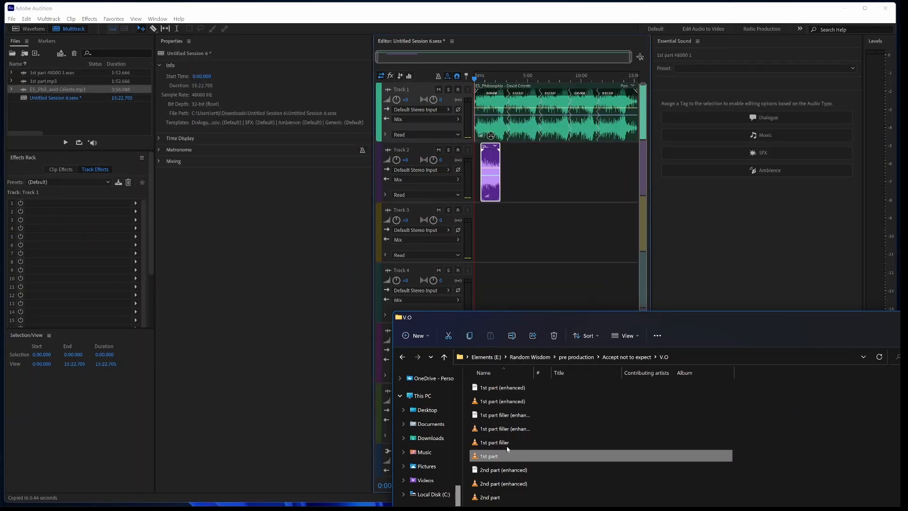
pyautogui.moveTo(504, 486); pyautogui.dragTo(546, 173)
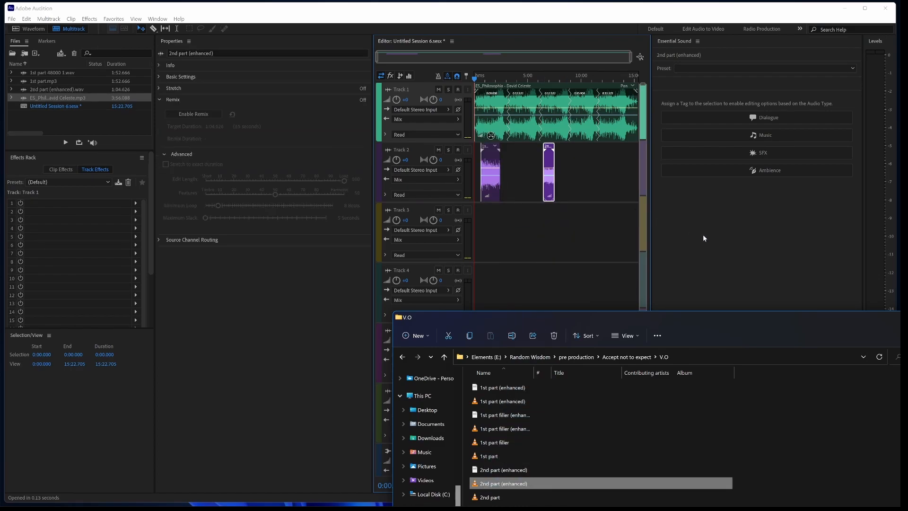
pyautogui.moveTo(807, 320); pyautogui.dragTo(671, 328)
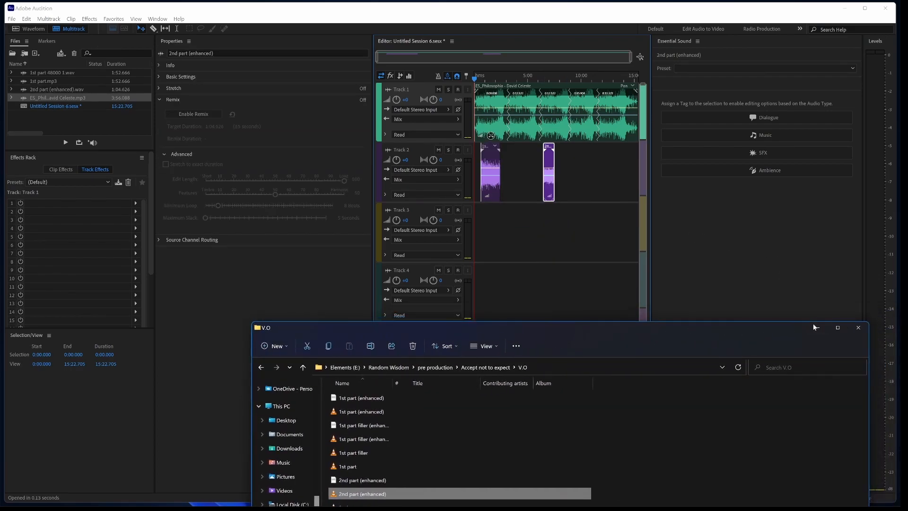
pyautogui.click(817, 328)
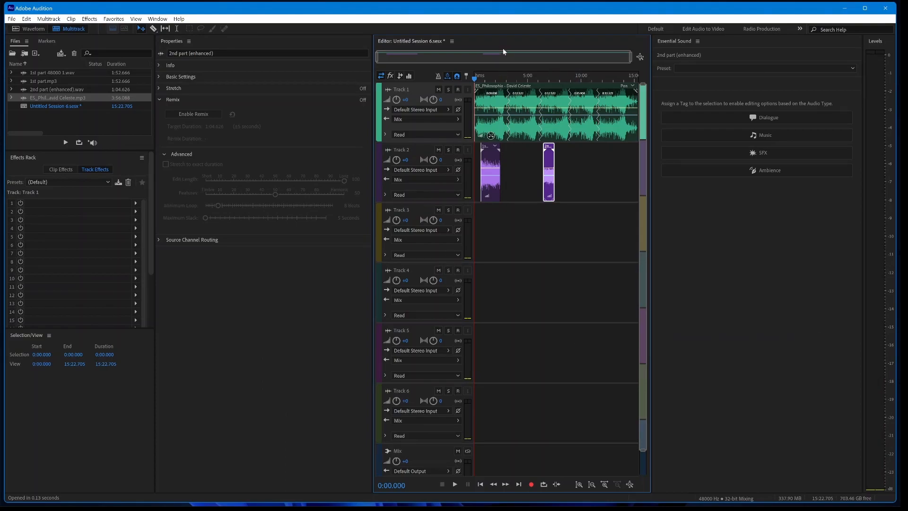
# Step: Swap the tracks so both voice-over clips sit on Track 1 and the remixed music sits on Track 2
pyautogui.moveTo(546, 116); pyautogui.dragTo(553, 236)
pyautogui.moveTo(500, 172); pyautogui.dragTo(494, 129)
pyautogui.moveTo(550, 180); pyautogui.dragTo(530, 118)
pyautogui.moveTo(531, 232); pyautogui.dragTo(524, 172)
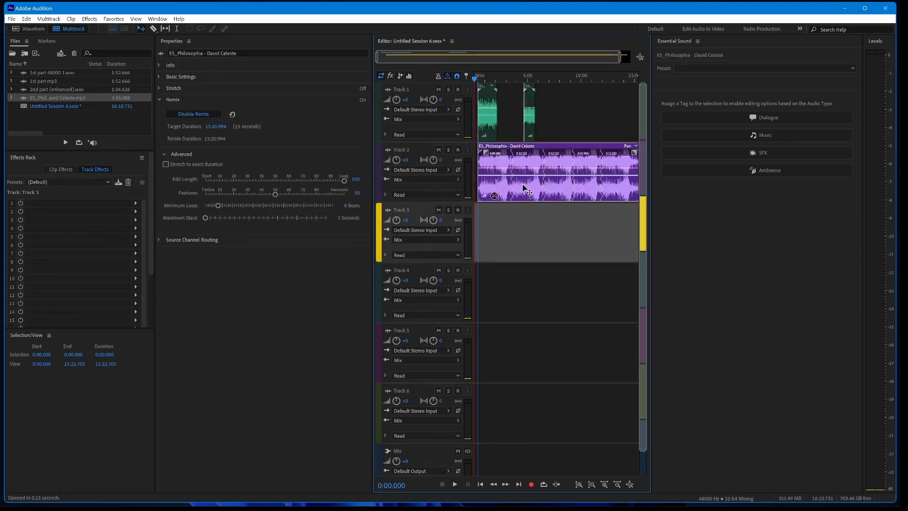
# Step: Align the music clip on Track 2 with the session start and assign it the Music audio type
pyautogui.click(558, 169)
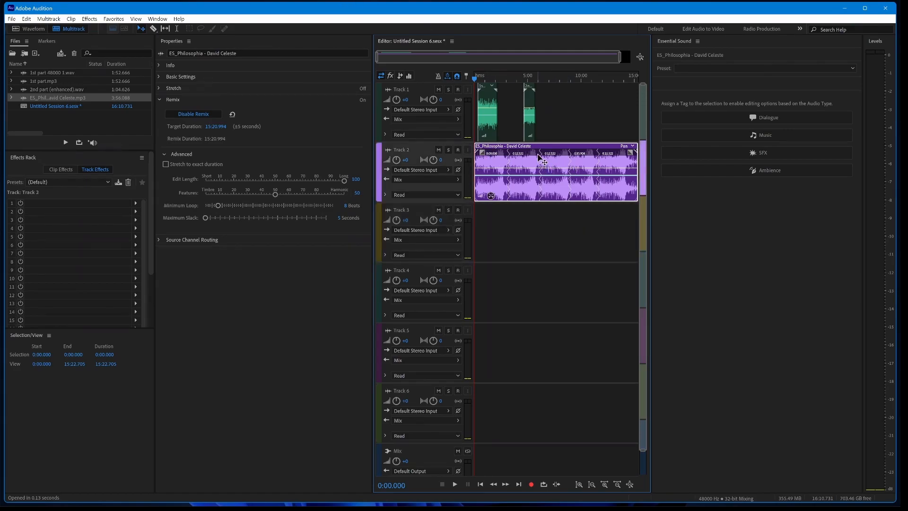
pyautogui.click(715, 135)
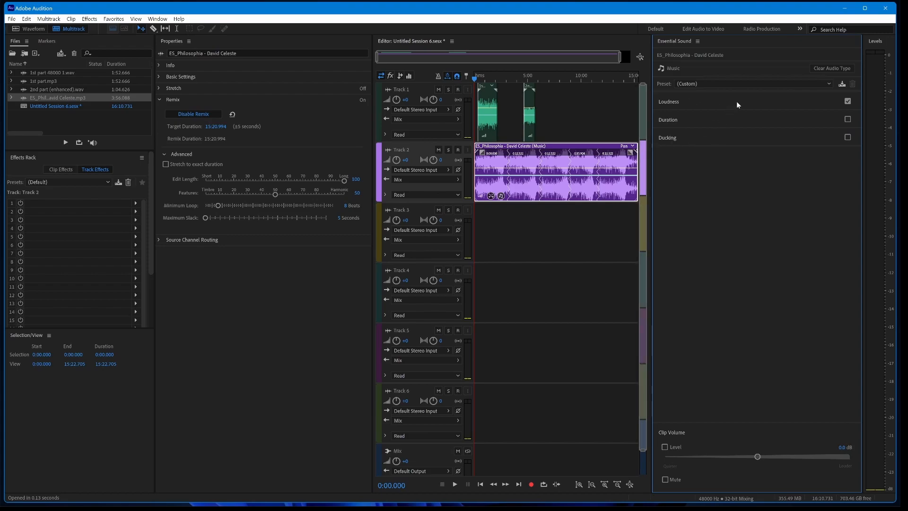
# Step: Apply the Smooth Vocal Ducking preset to the music clip and play the session from the start to hear it
pyautogui.click(762, 85)
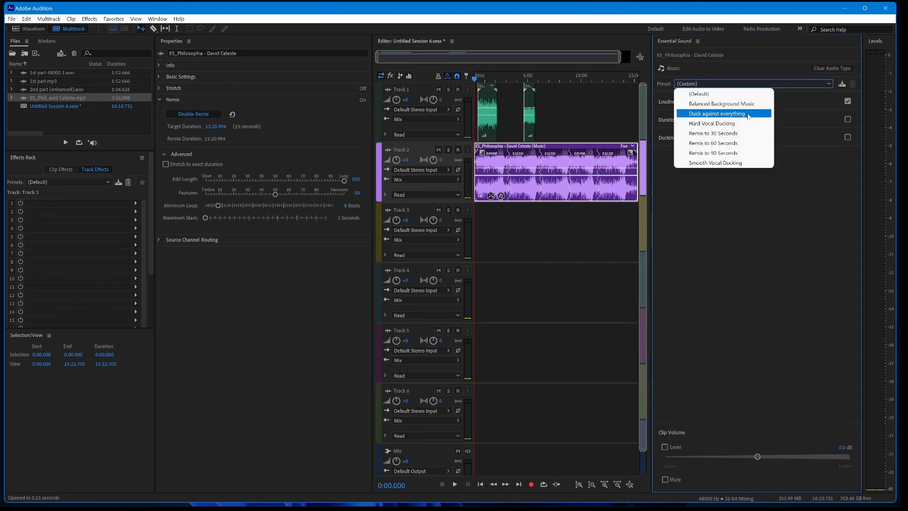
pyautogui.click(724, 163)
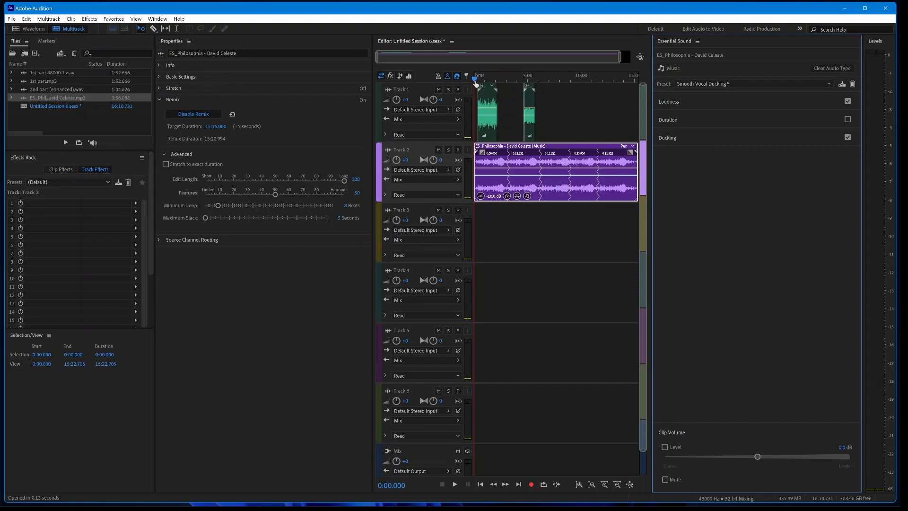
pyautogui.press('space')
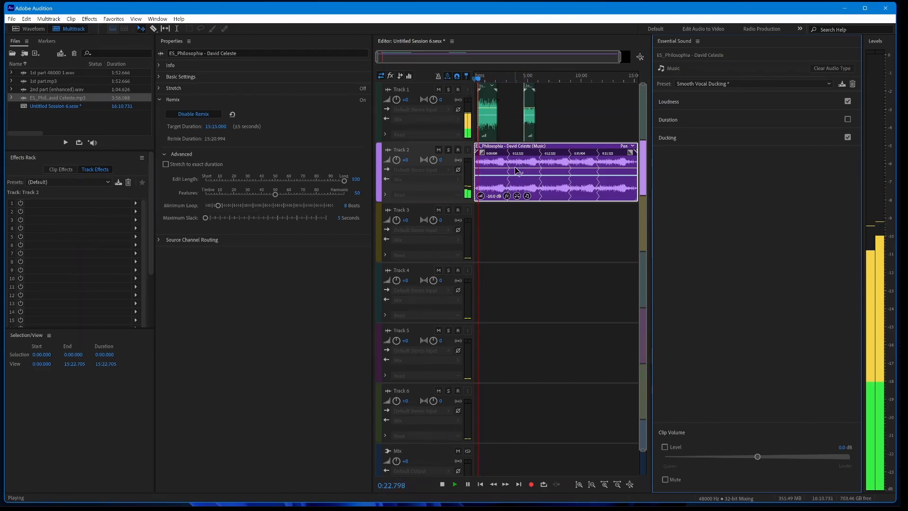
pyautogui.press('space')
pyautogui.press('space')
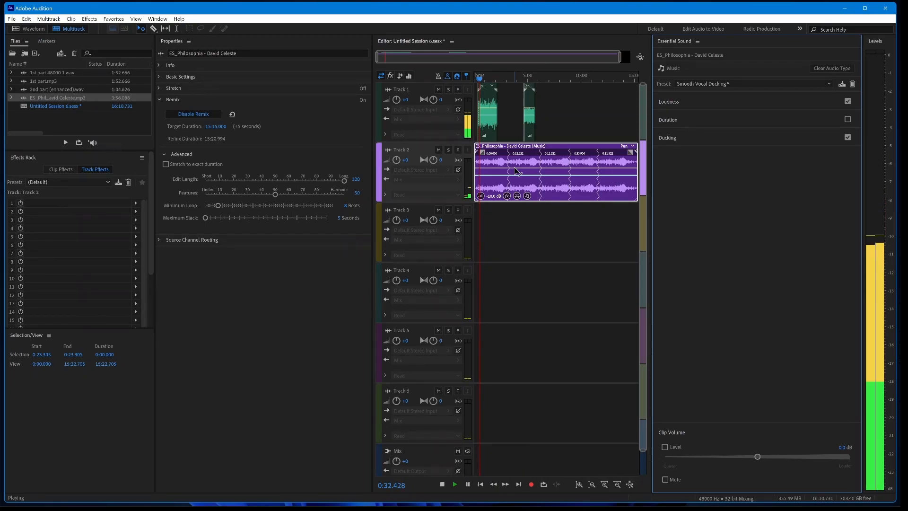
pyautogui.press('space')
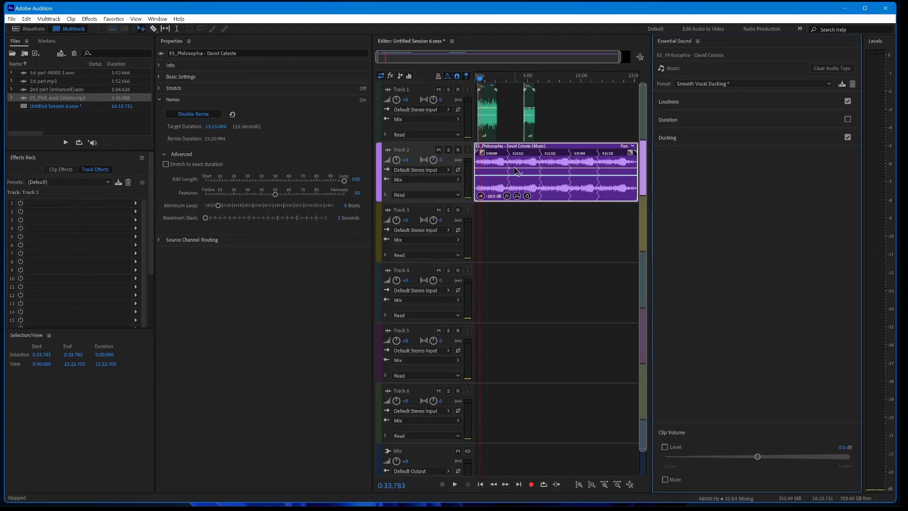
pyautogui.press('space')
pyautogui.press('space')
# Step: Apply the Duck against everything preset to the music clip and play back part of the first voice-over
pyautogui.click(737, 84)
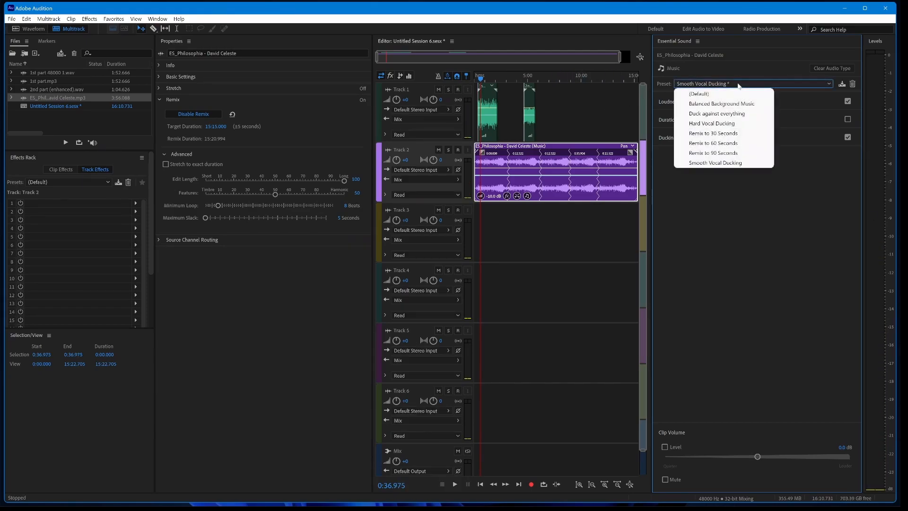
pyautogui.click(737, 114)
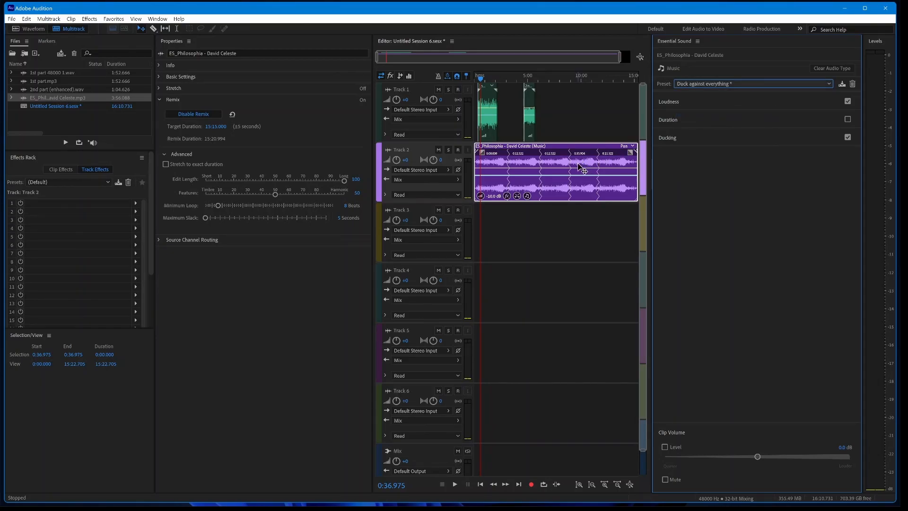
pyautogui.click(704, 84)
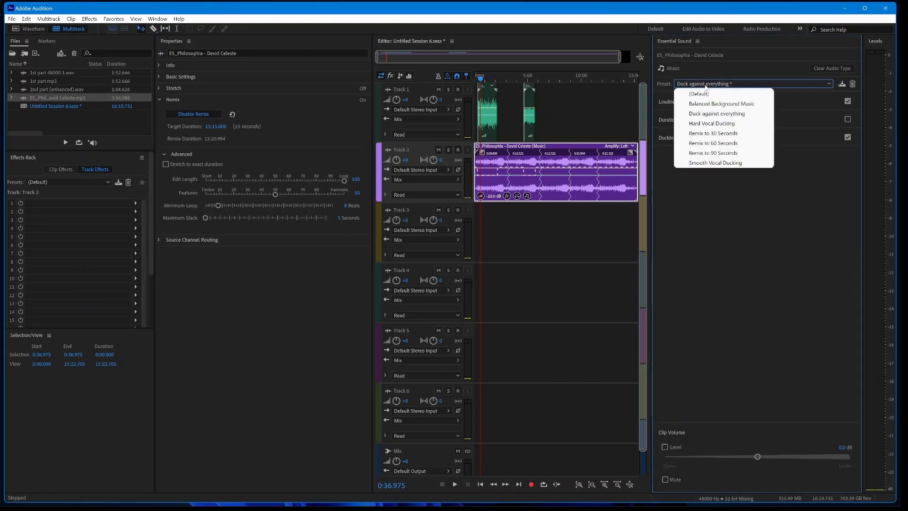
pyautogui.click(686, 115)
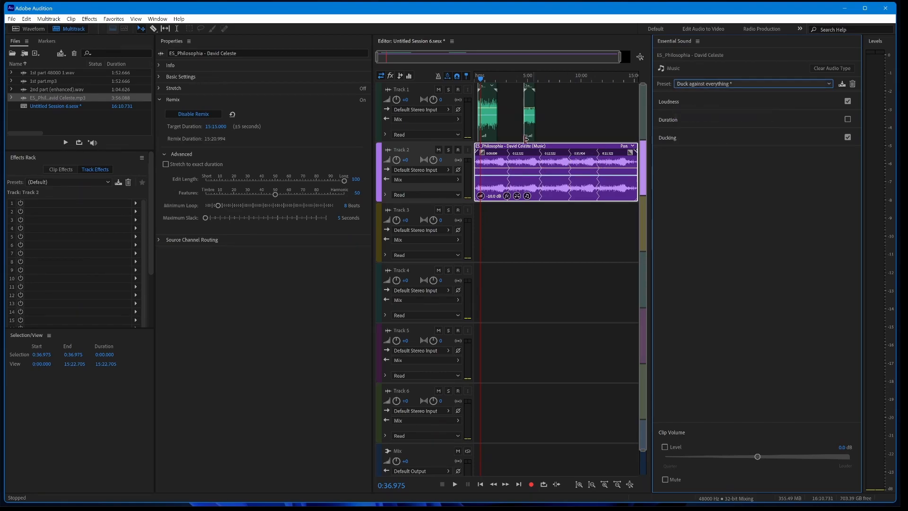
pyautogui.press('space')
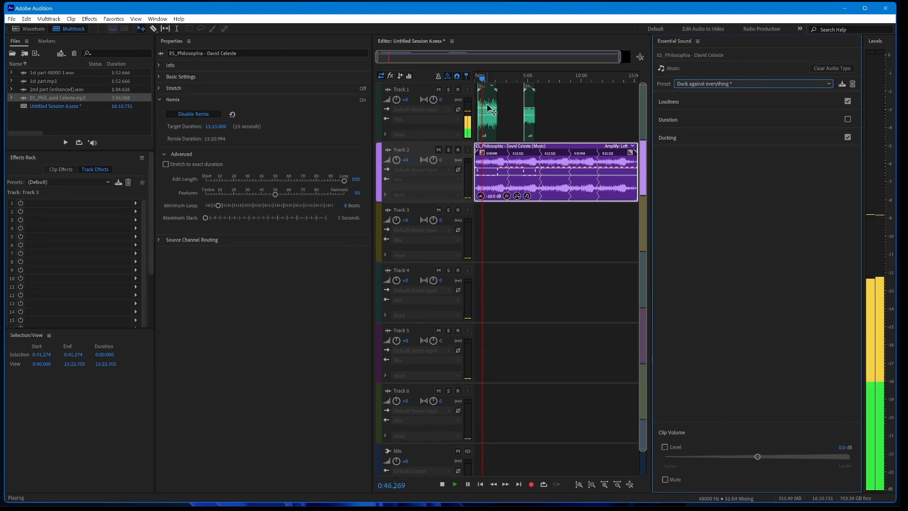
pyautogui.press('space')
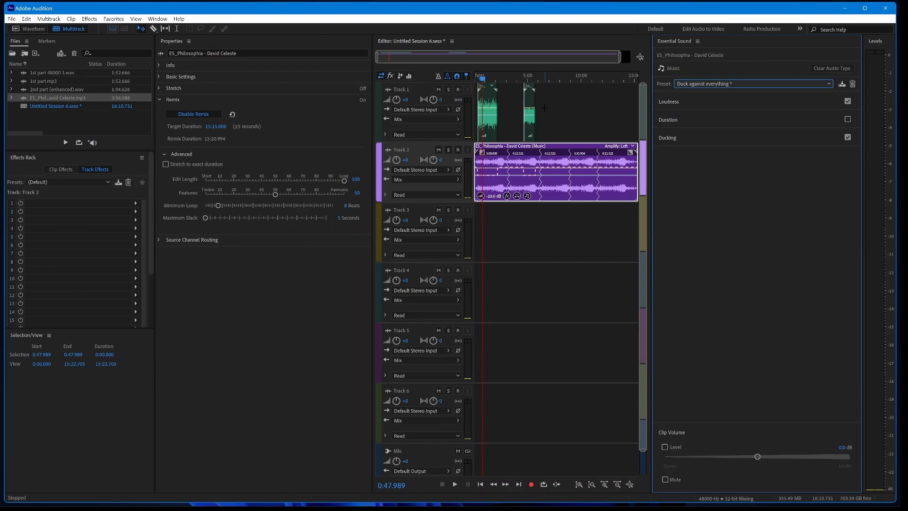
pyautogui.moveTo(576, 496)
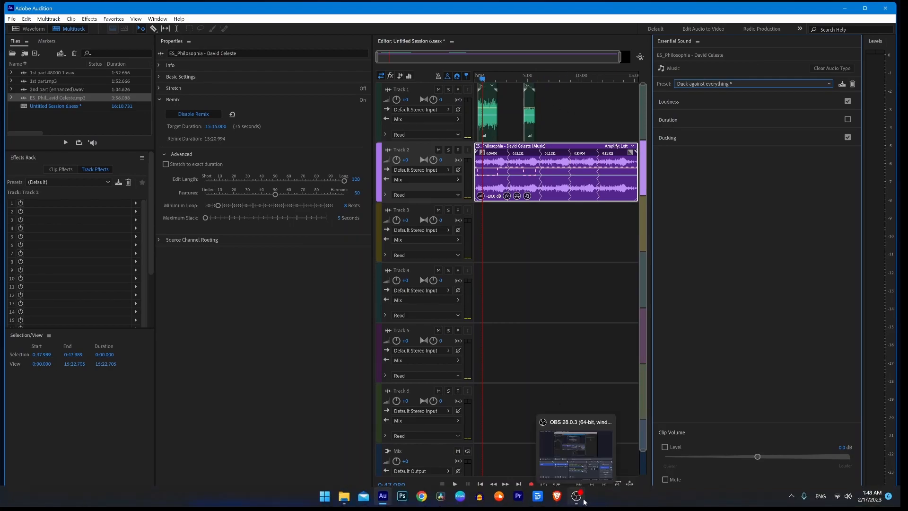
pyautogui.click(584, 454)
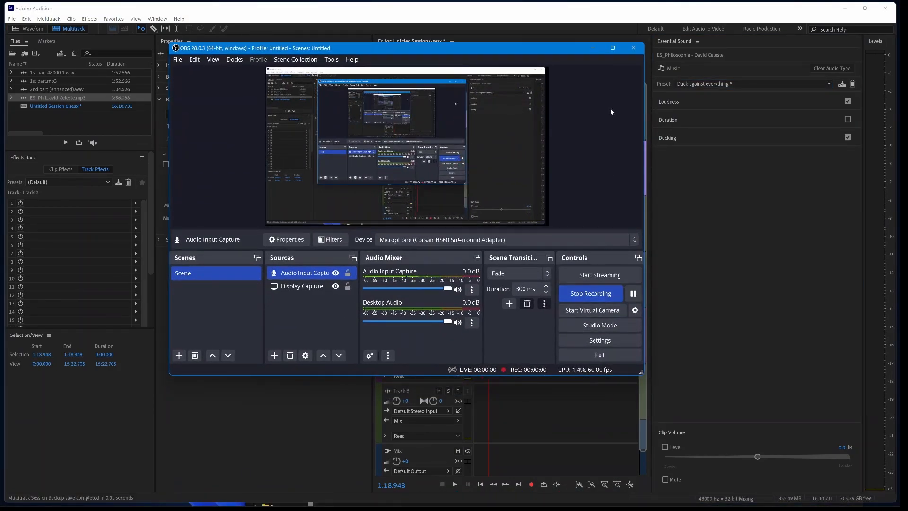
pyautogui.click(593, 48)
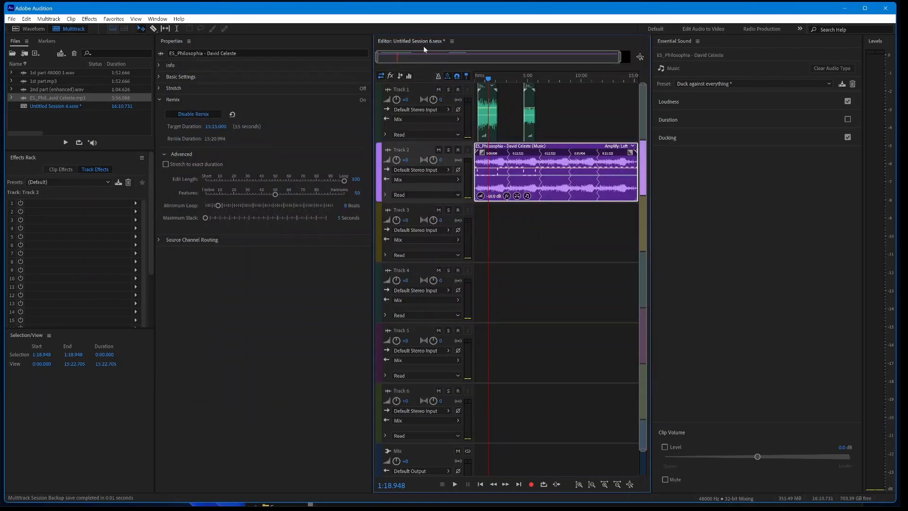
# Step: Listen to the ducked music under the first voice-over clip and review the available music presets
pyautogui.press('space')
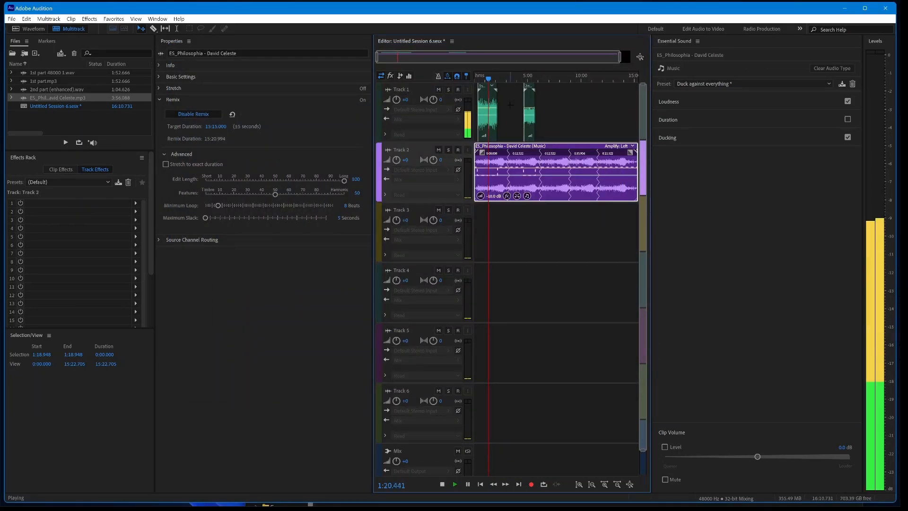
pyautogui.click(778, 86)
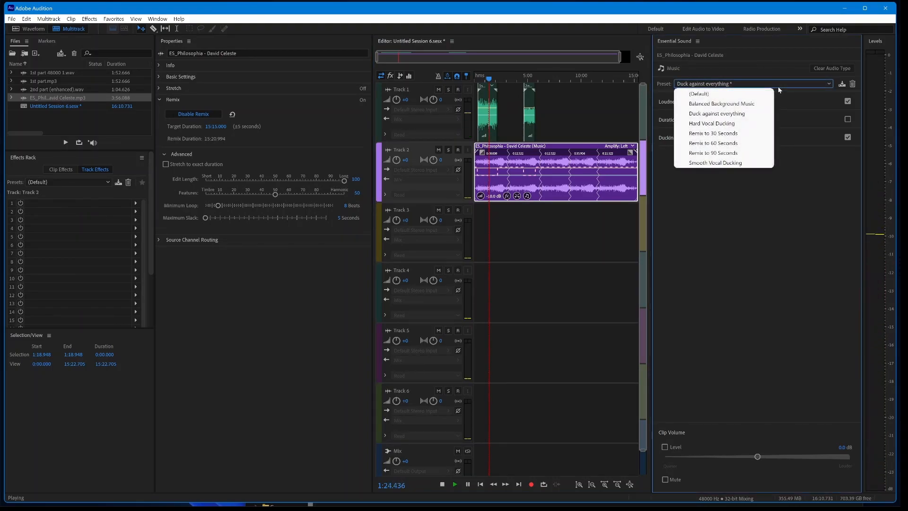
pyautogui.click(788, 252)
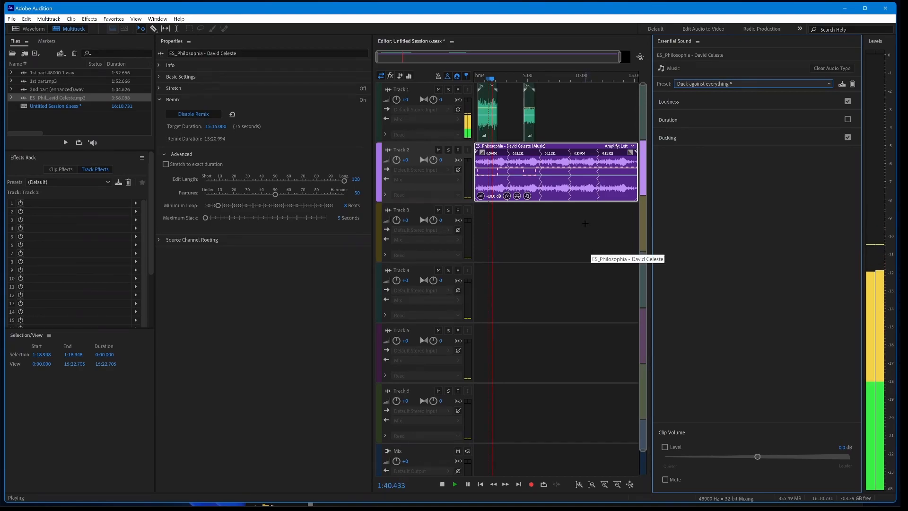
pyautogui.press('space')
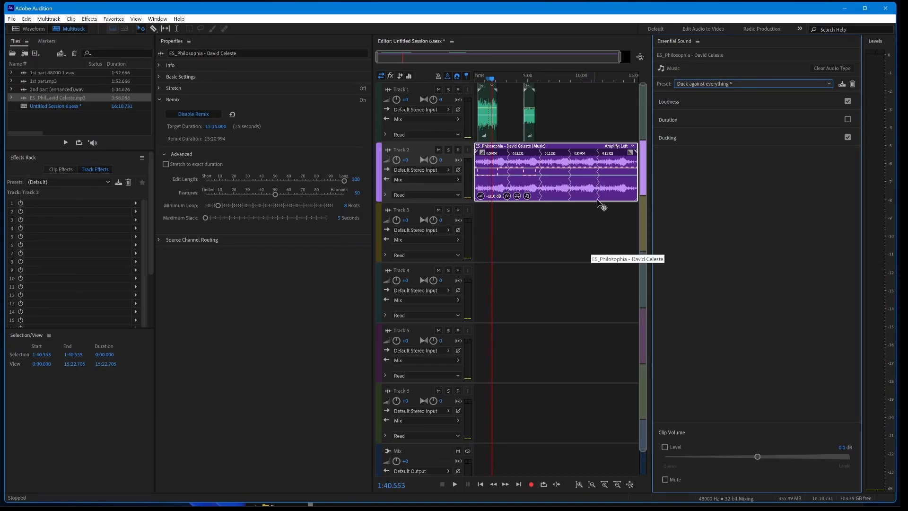
pyautogui.click(759, 84)
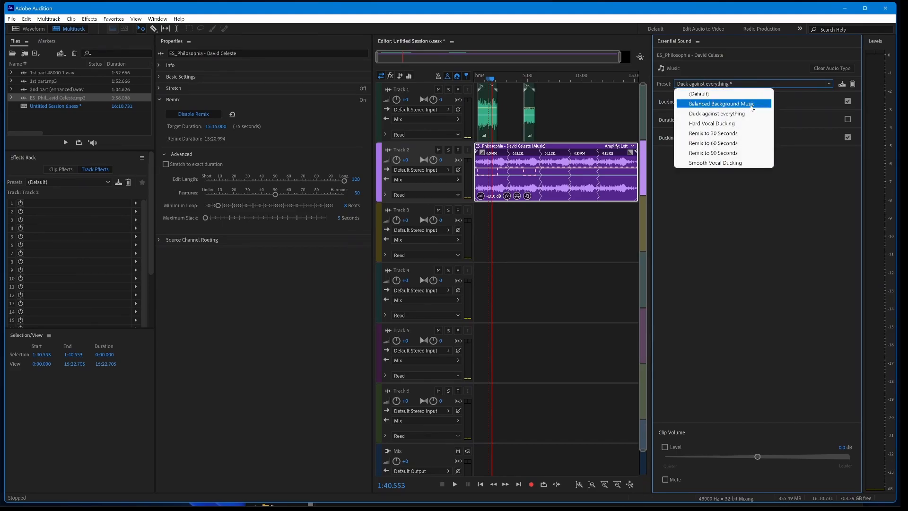
pyautogui.click(551, 180)
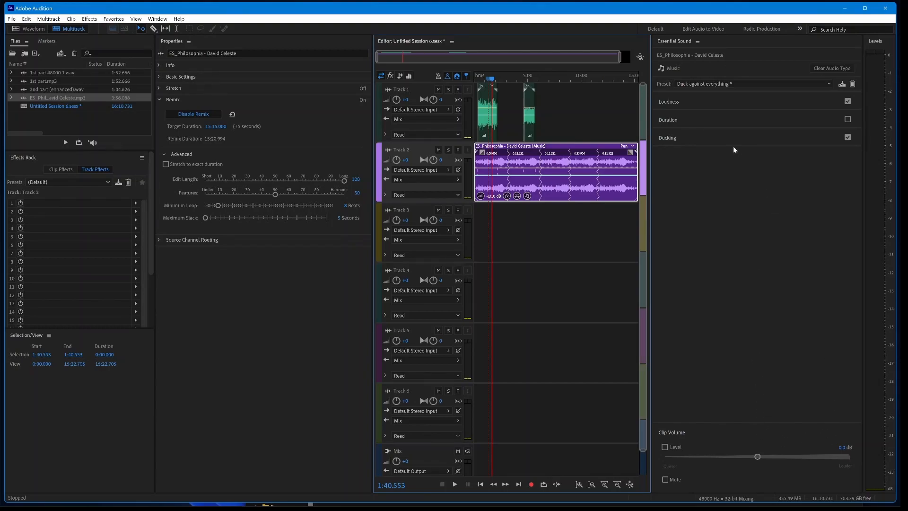
# Step: Apply the Balanced Background Music preset to the music clip and lower its clip volume to about -23.8 dB while listening
pyautogui.click(725, 84)
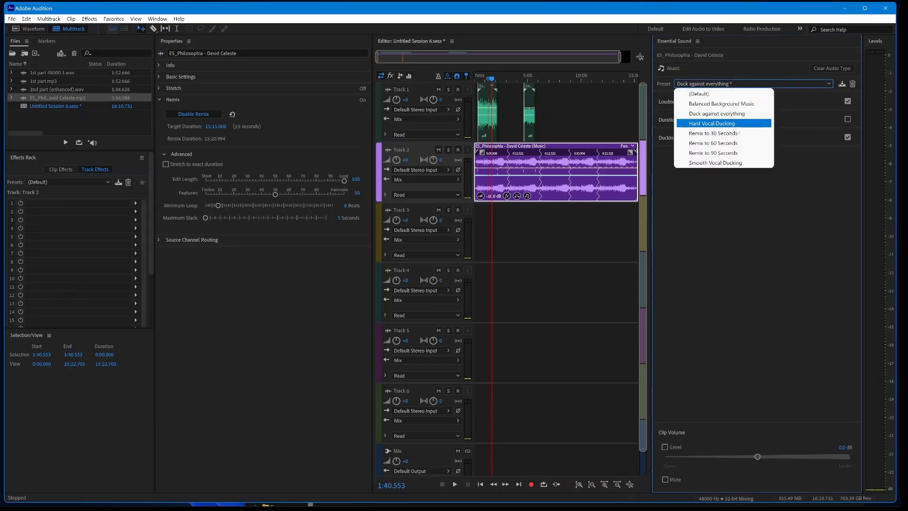
pyautogui.click(743, 104)
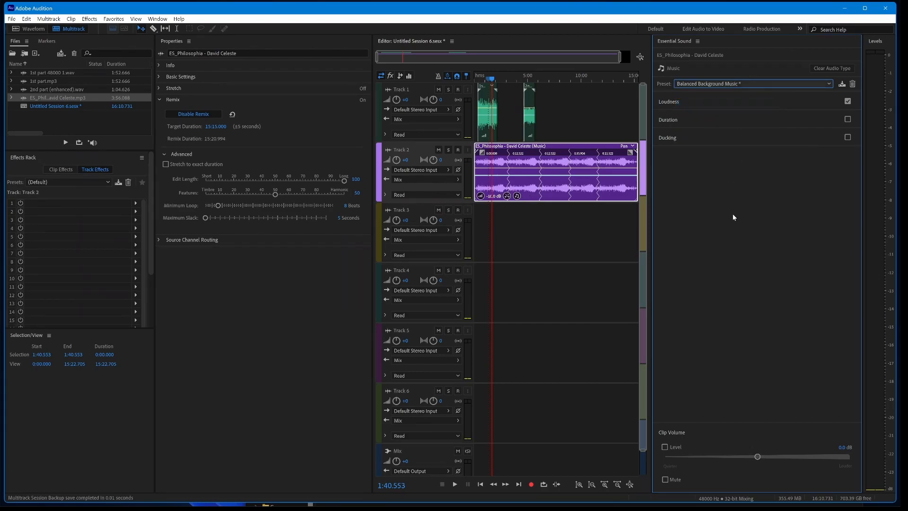
pyautogui.click(734, 457)
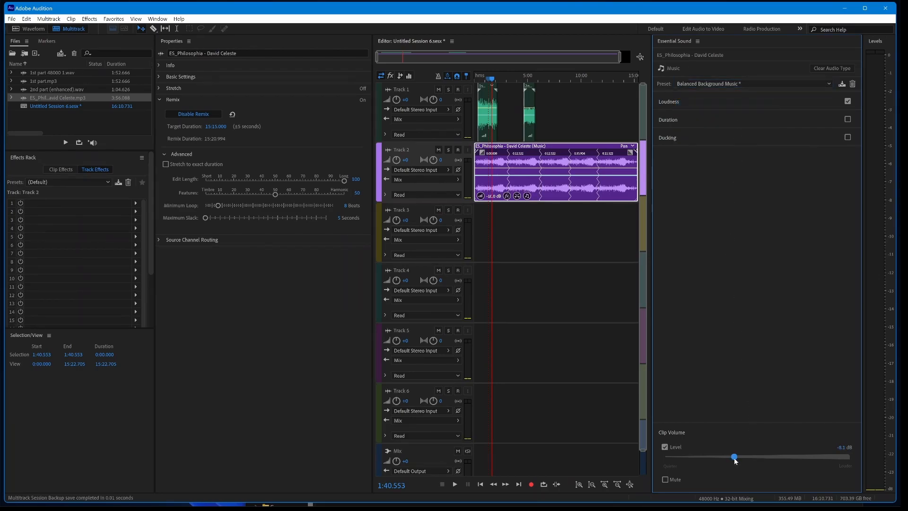
pyautogui.moveTo(728, 459); pyautogui.dragTo(721, 458)
pyautogui.press('space')
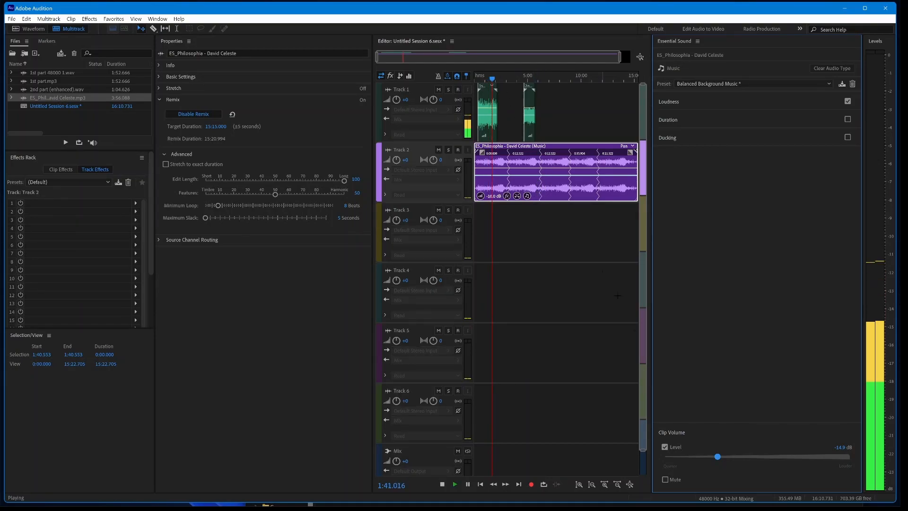
pyautogui.click(707, 458)
pyautogui.moveTo(706, 460); pyautogui.dragTo(699, 463)
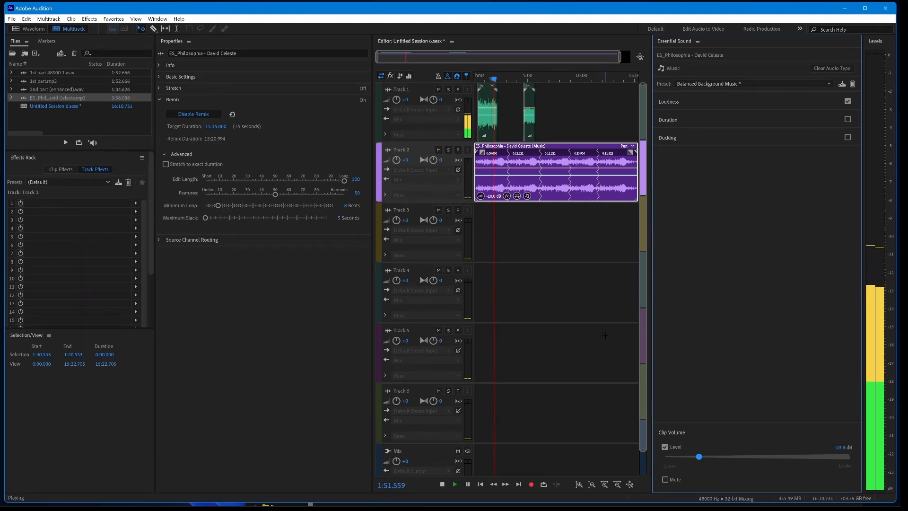
# Step: Move the "2nd part (enhanced)" clip on Track 1 earlier, leaving only a short gap after the first voice-over clip
pyautogui.moveTo(530, 102); pyautogui.dragTo(511, 101)
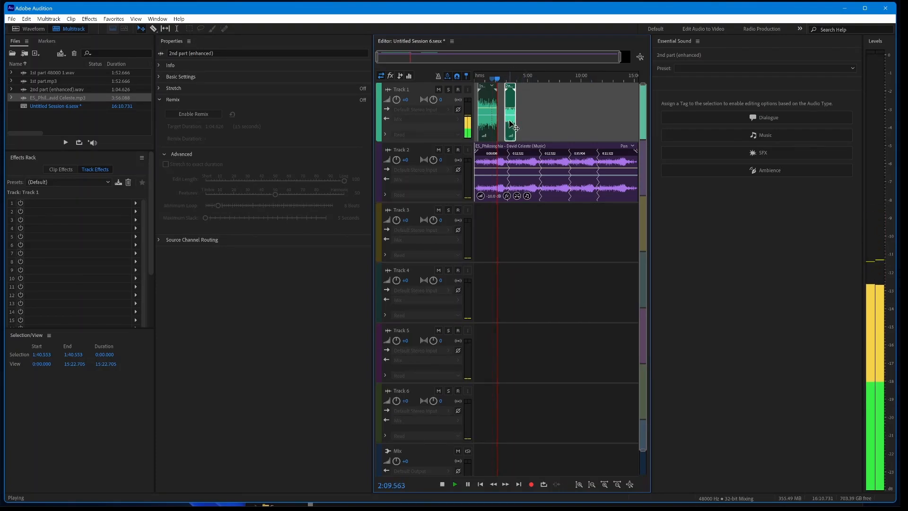
pyautogui.moveTo(509, 121); pyautogui.dragTo(506, 122)
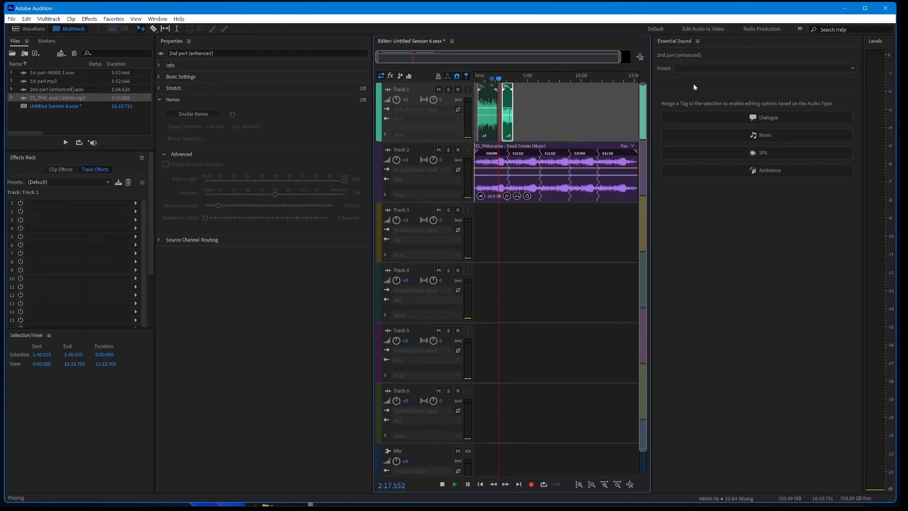
# Step: Lower the music clip's volume to about -30.1 dB and listen up to the start of the second voice-over clip
pyautogui.click(586, 168)
pyautogui.moveTo(698, 457); pyautogui.dragTo(688, 457)
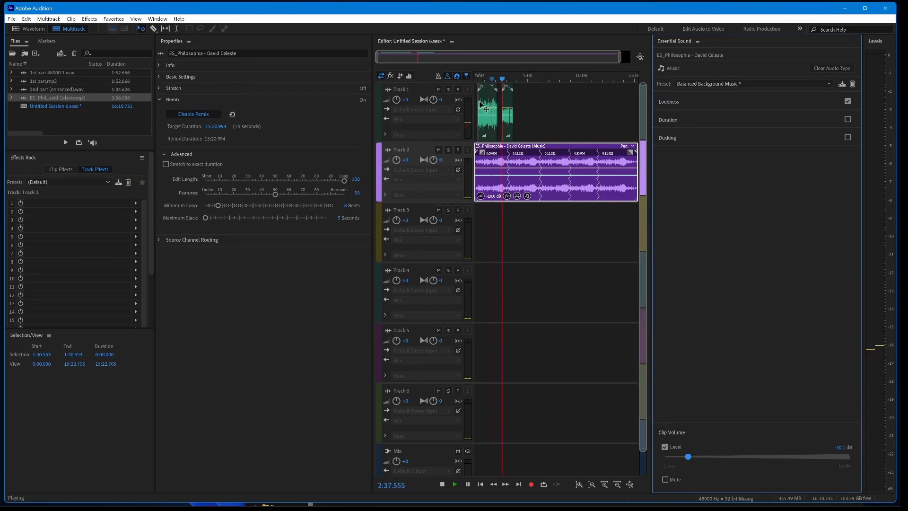
pyautogui.press('space')
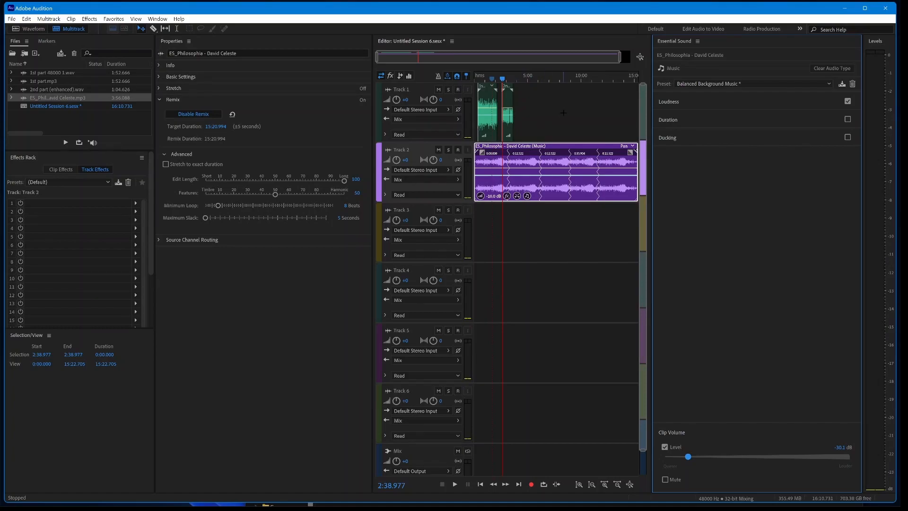
# Step: Apply the Duck against everything preset to the music clip and play back part of the second voice-over clip
pyautogui.click(723, 84)
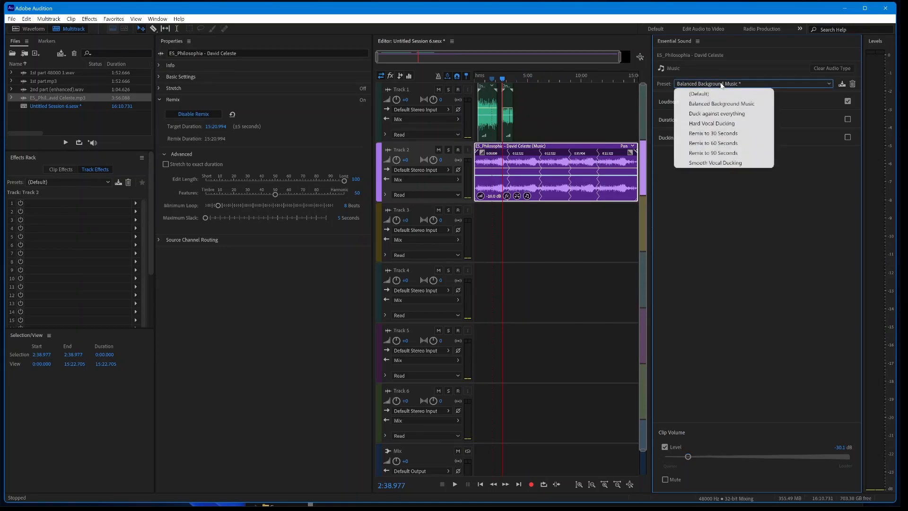
pyautogui.click(736, 116)
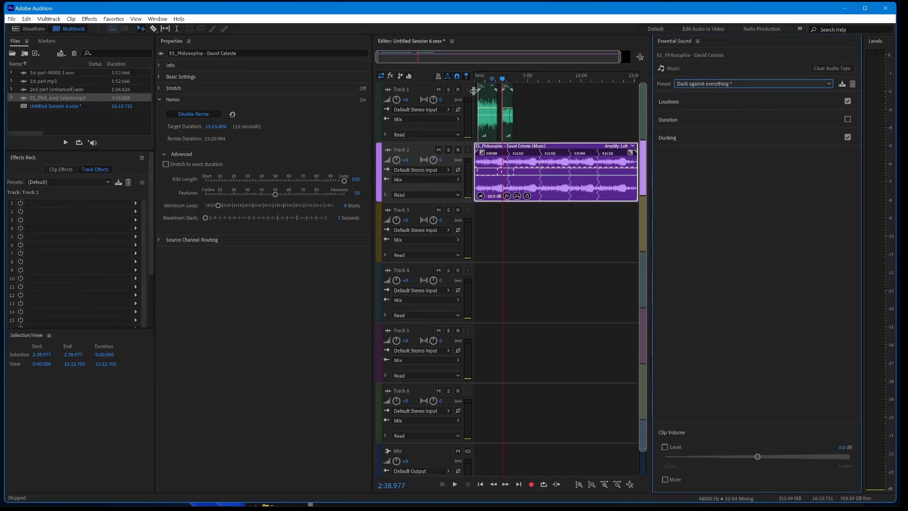
pyautogui.press('space')
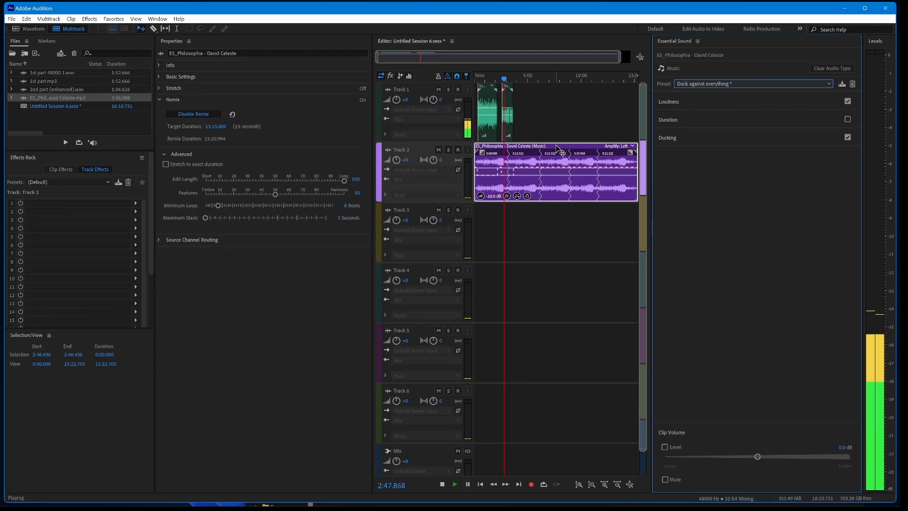
pyautogui.press('space')
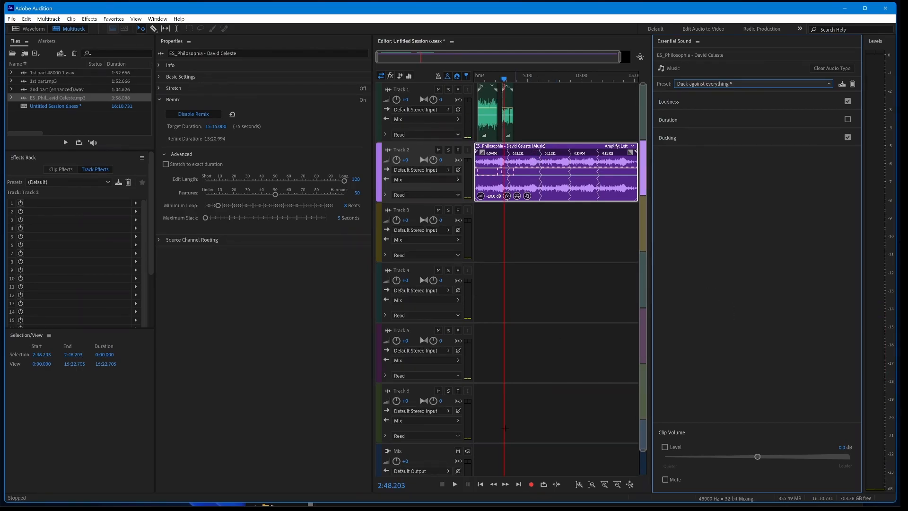
pyautogui.click(568, 501)
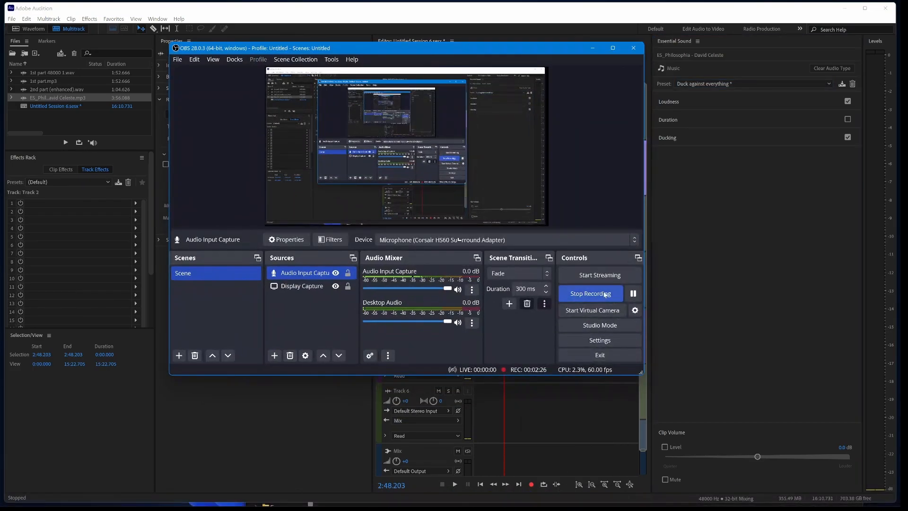
pyautogui.click(592, 48)
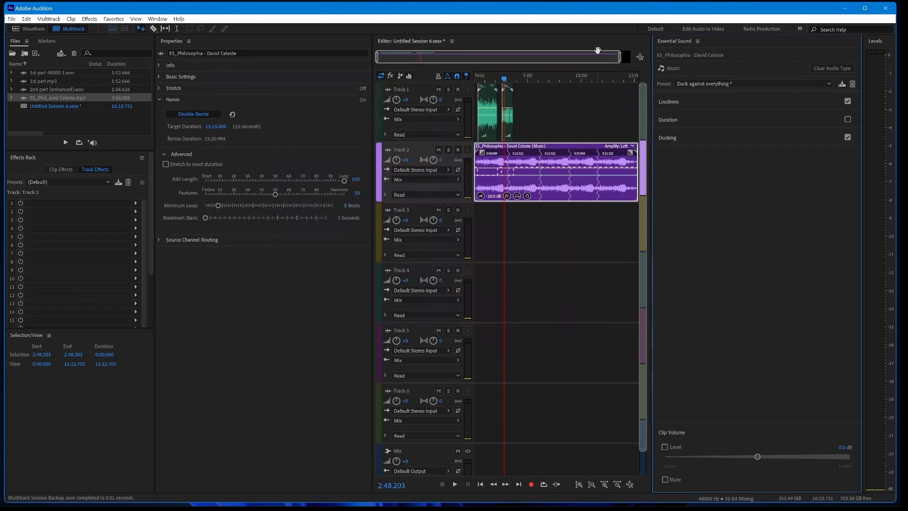
# Step: Delete both voice-over clips from Track 1 and move the music clip from Track 2 up to Track 1
pyautogui.click(508, 119)
pyautogui.press('Delete')
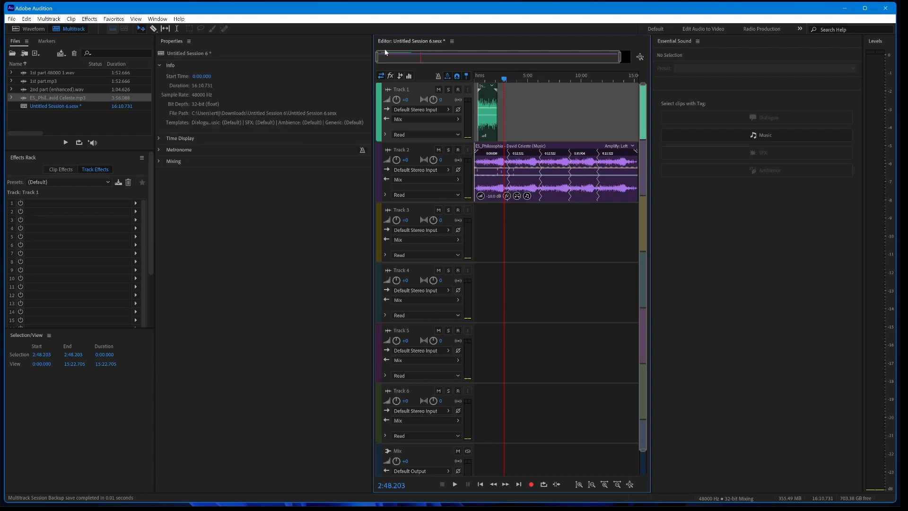
pyautogui.click(482, 99)
pyautogui.press('Delete')
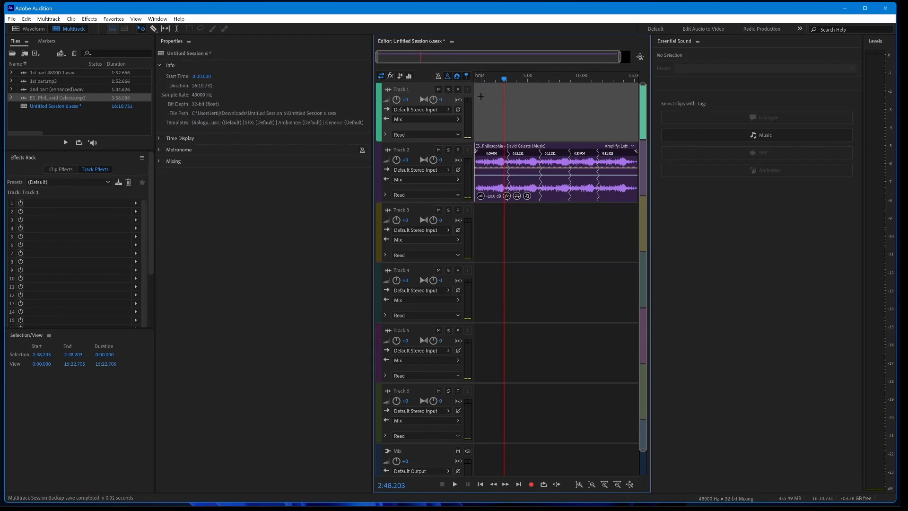
pyautogui.moveTo(543, 163); pyautogui.dragTo(539, 127)
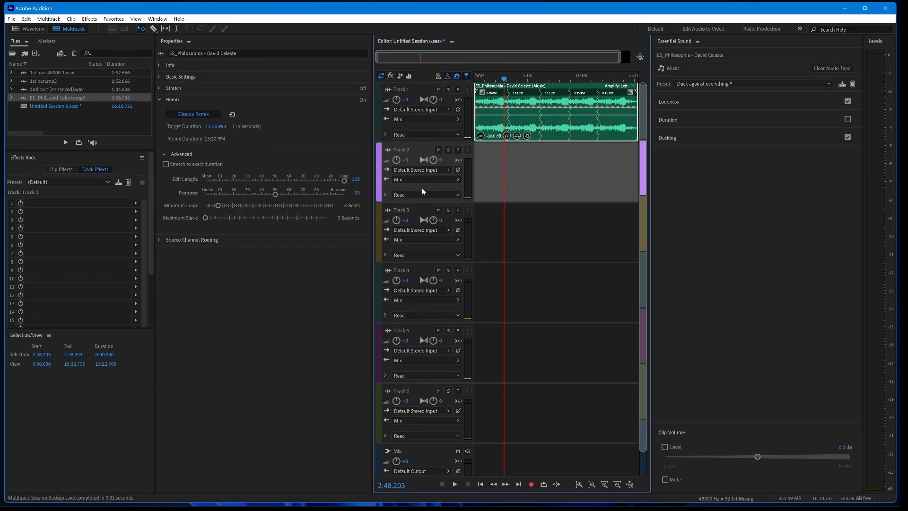
pyautogui.moveTo(504, 79); pyautogui.dragTo(473, 84)
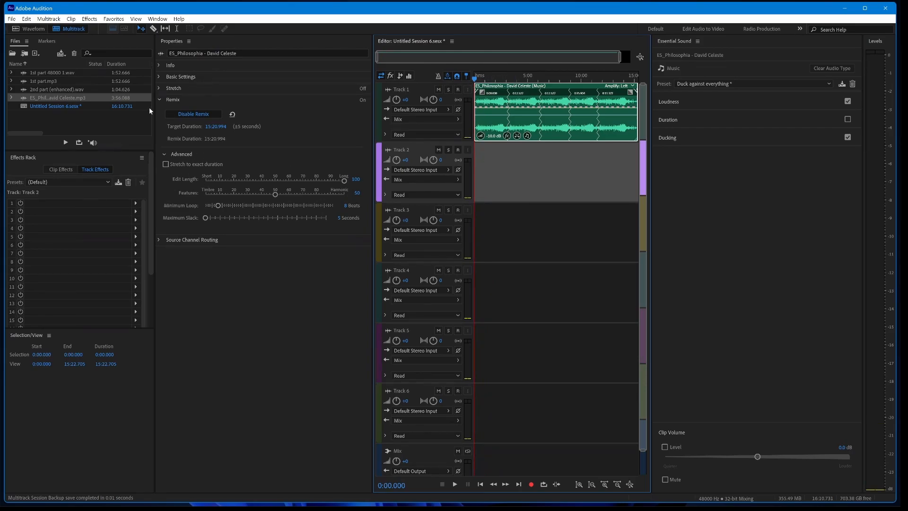
# Step: Add a Studio Reverb effect to Track 2 and choose its Room Ambience 1 preset
pyautogui.click(87, 20)
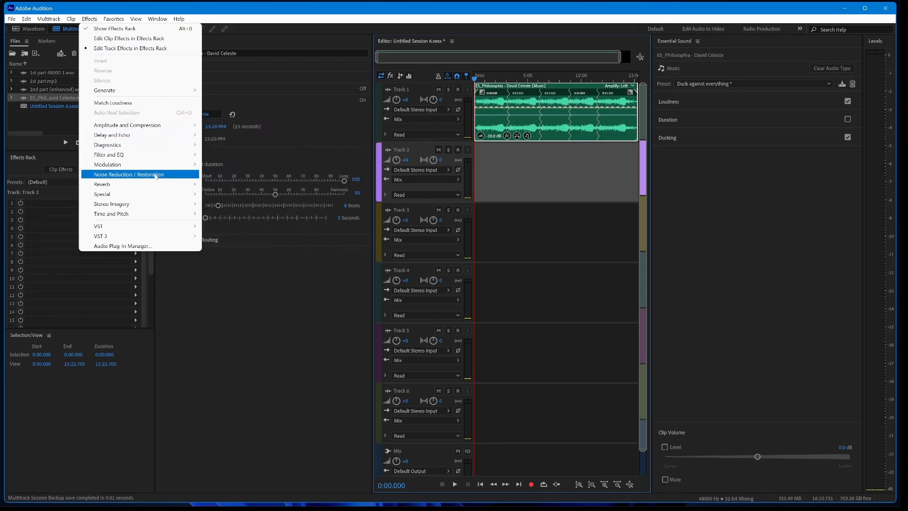
pyautogui.moveTo(162, 145)
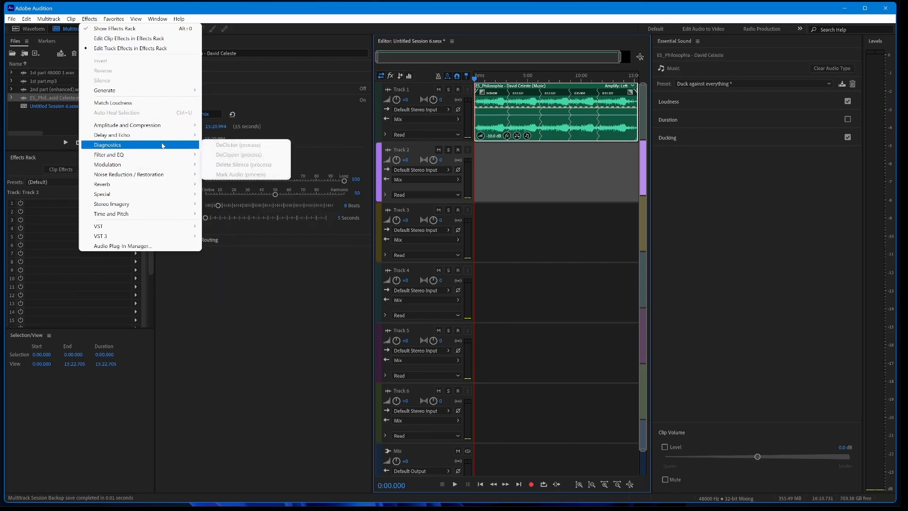
pyautogui.moveTo(164, 163)
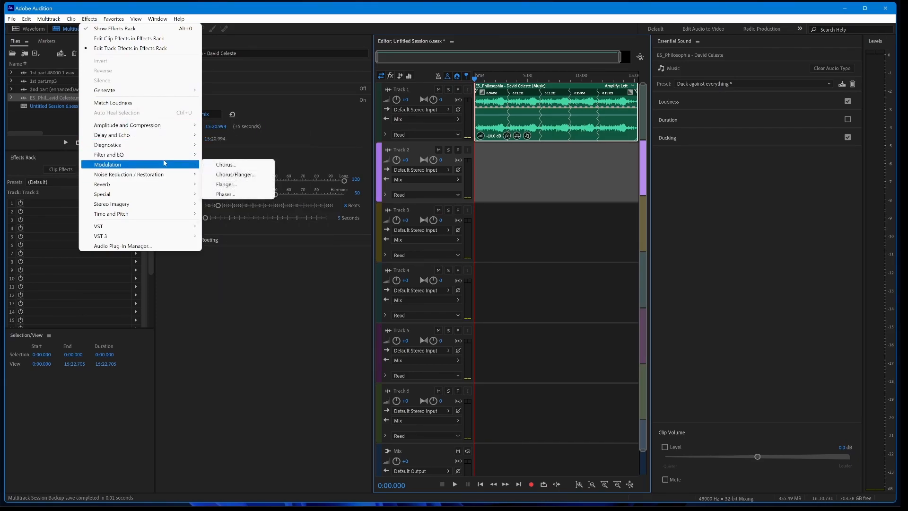
pyautogui.moveTo(167, 184)
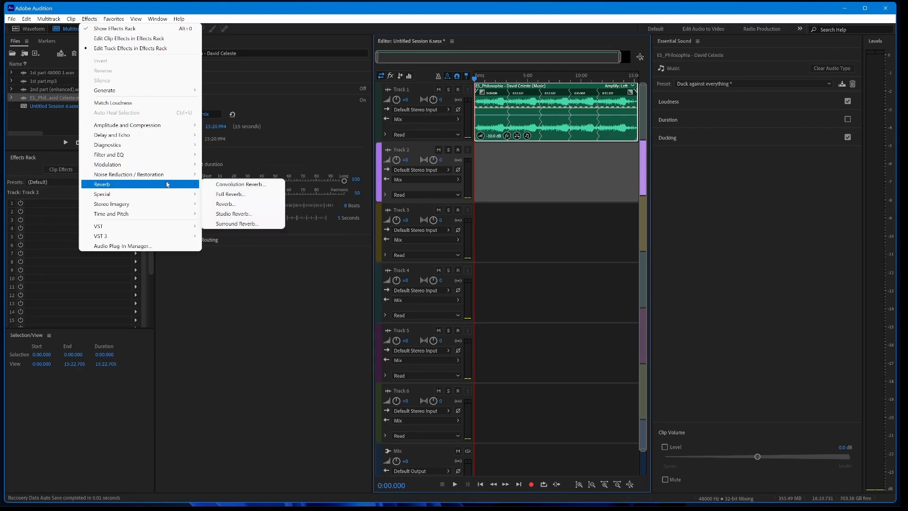
pyautogui.click(247, 213)
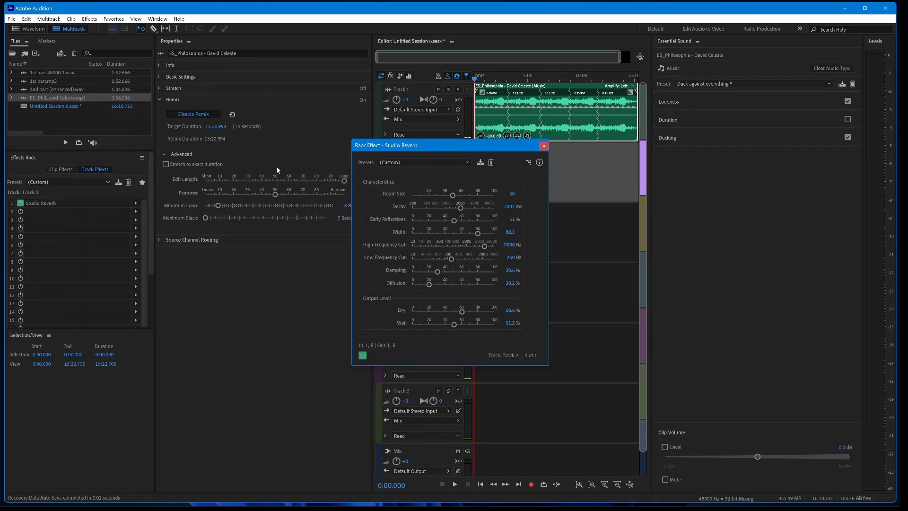
pyautogui.click(434, 161)
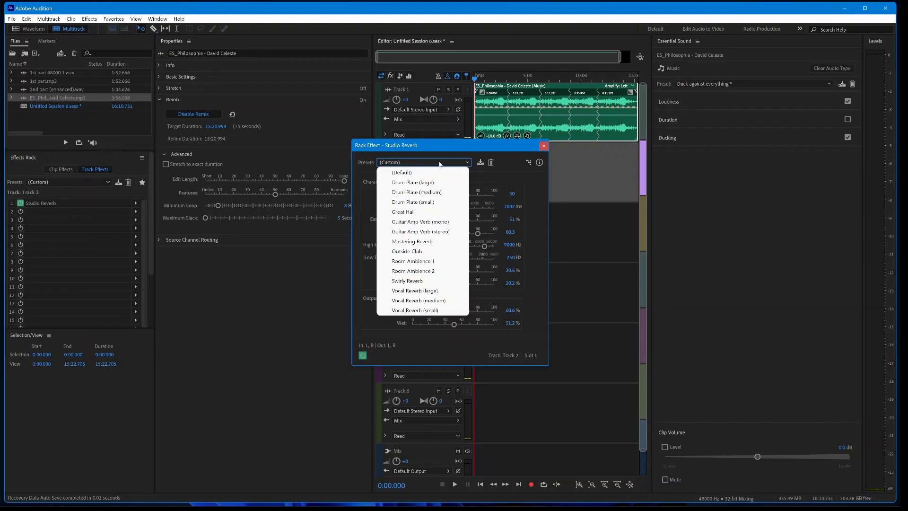
pyautogui.click(434, 260)
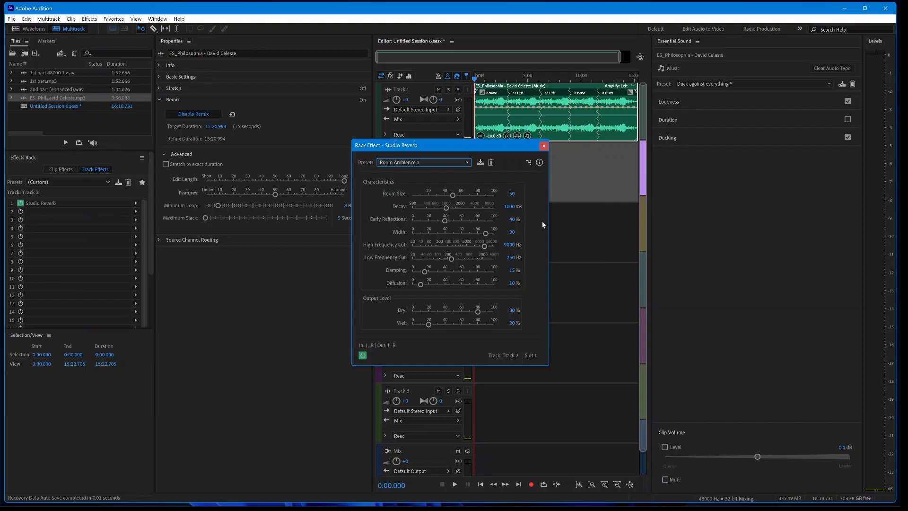
# Step: Set the Studio Reverb's decay to 2002 ms, early reflections to 51% and width to 80.3
pyautogui.moveTo(446, 207); pyautogui.dragTo(467, 204)
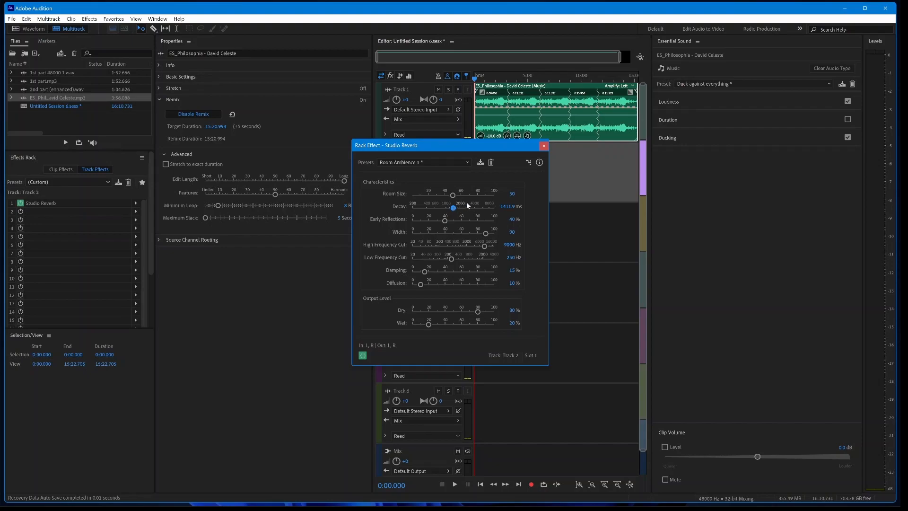
pyautogui.click(507, 206)
pyautogui.write('2')
pyautogui.moveTo(452, 221); pyautogui.dragTo(451, 222)
pyautogui.click(506, 219)
pyautogui.write('51')
pyautogui.click(514, 231)
pyautogui.write('80.3')
# Step: Set the reverb's damping to 30.6%, diffusion to 20.2%, dry level to 60.6% and wet level to 51.2%, and close its settings
pyautogui.click(514, 271)
pyautogui.write('30.6')
pyautogui.click(514, 283)
pyautogui.write('2')
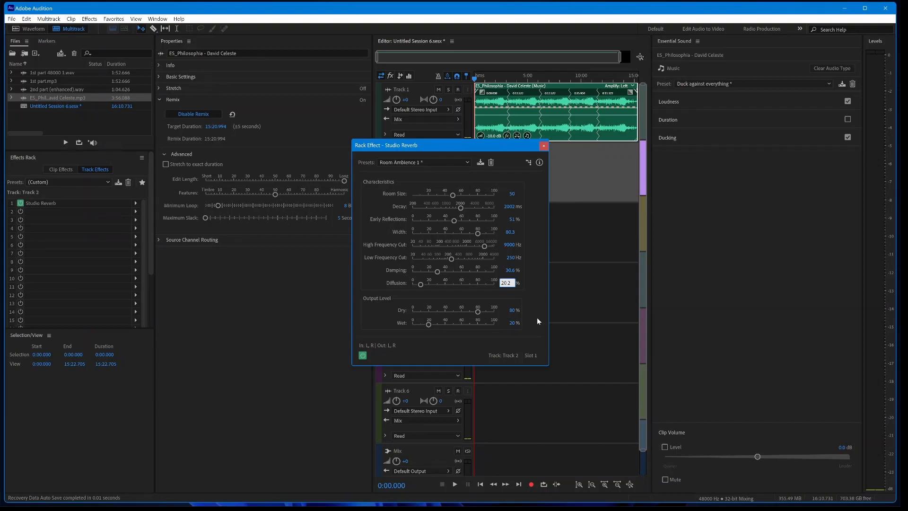
pyautogui.click(511, 310)
pyautogui.write('60.6')
pyautogui.click(512, 322)
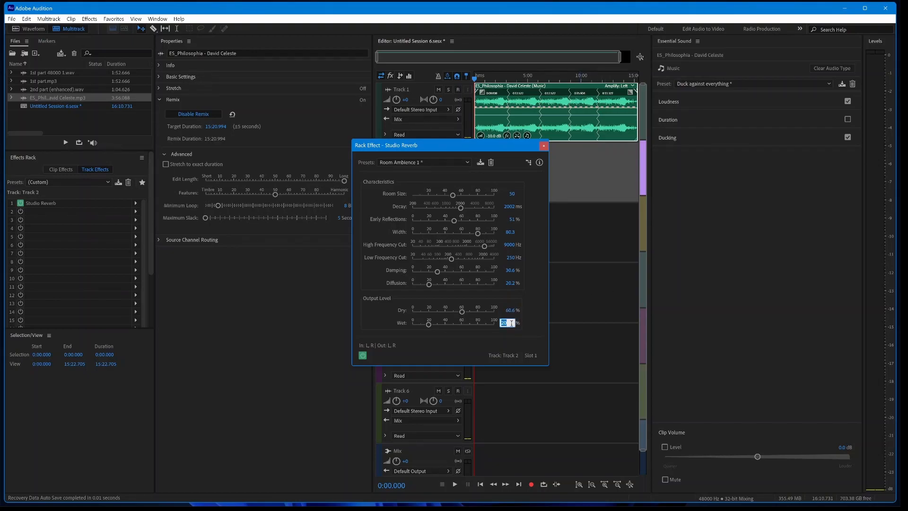
pyautogui.write('51.2')
pyautogui.press('Return')
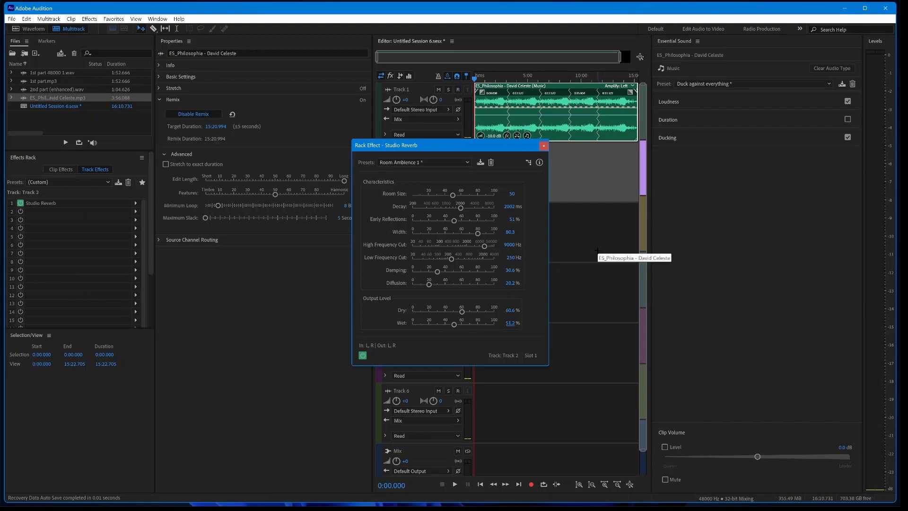
pyautogui.click(594, 266)
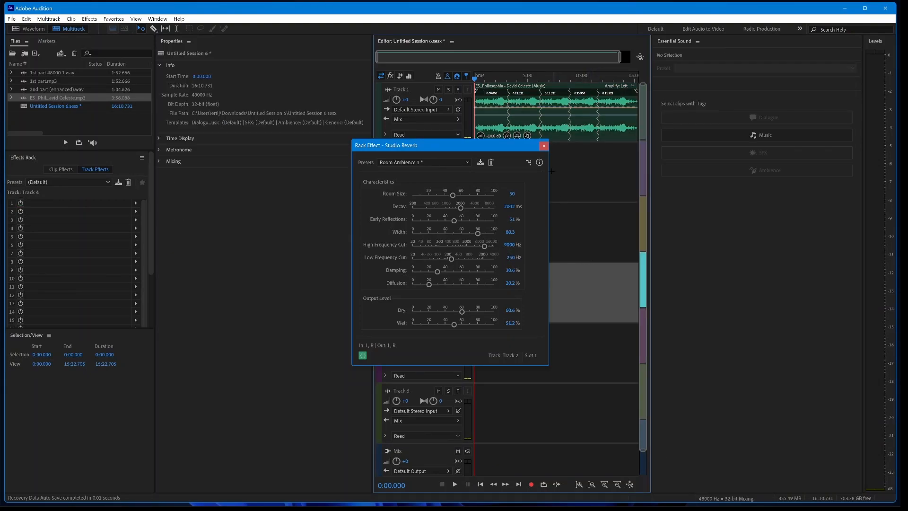
pyautogui.click(543, 145)
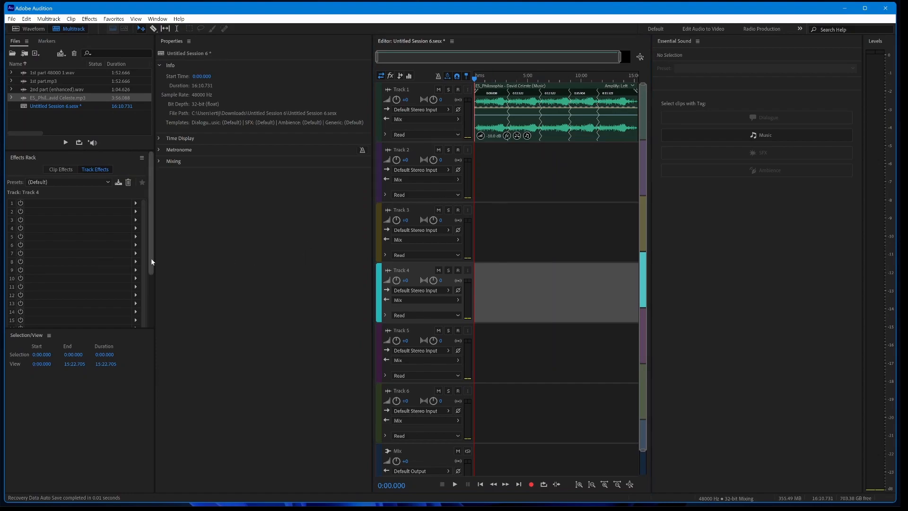
pyautogui.click(62, 171)
pyautogui.click(91, 170)
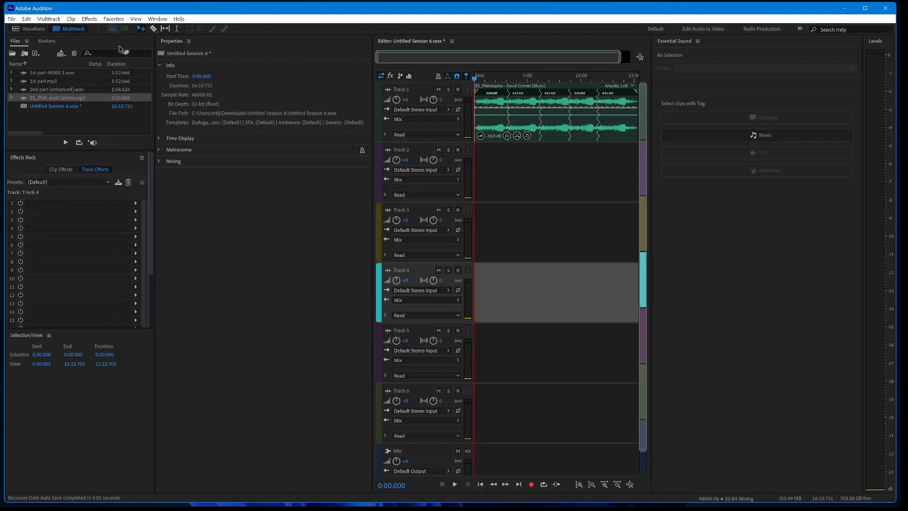
pyautogui.click(90, 19)
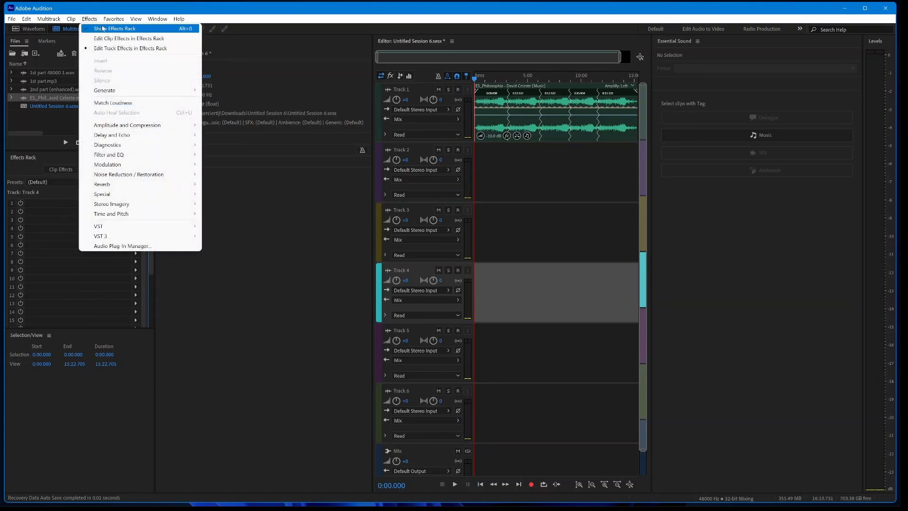
pyautogui.moveTo(135, 139)
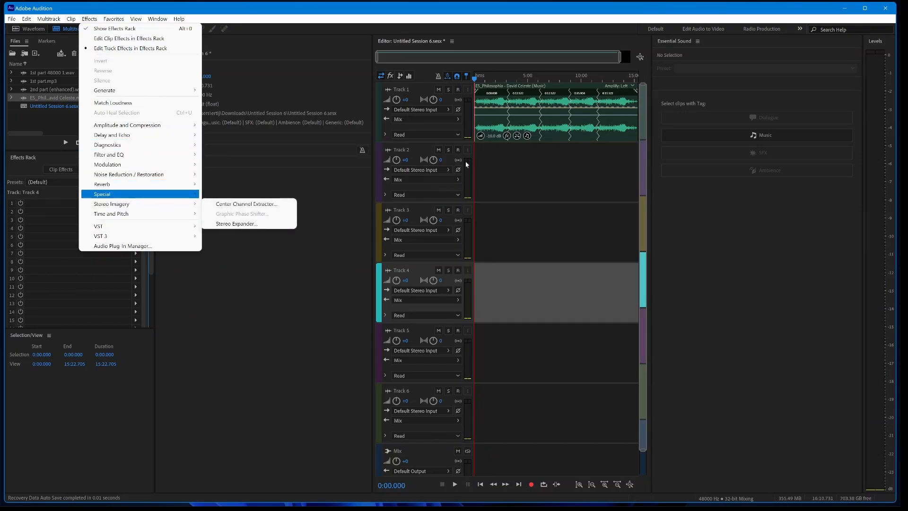
pyautogui.click(518, 116)
pyautogui.click(518, 116)
pyautogui.click(89, 19)
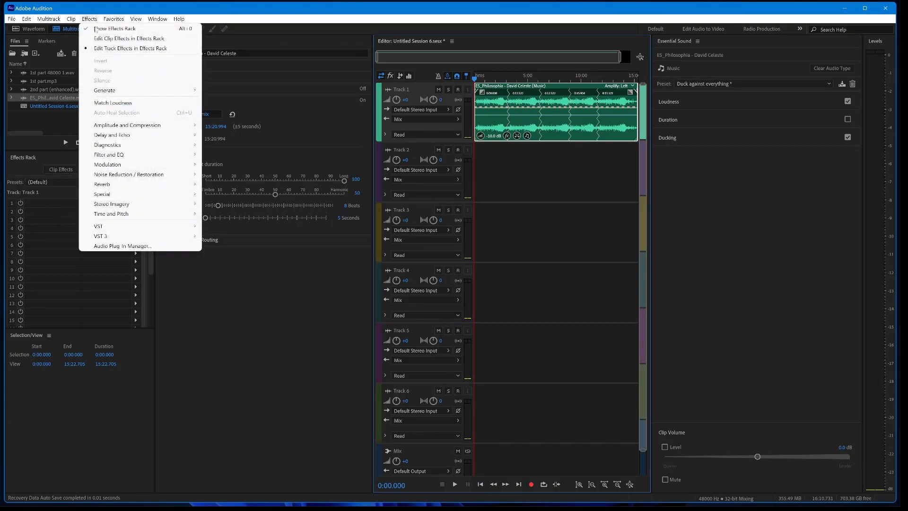
pyautogui.moveTo(115, 146)
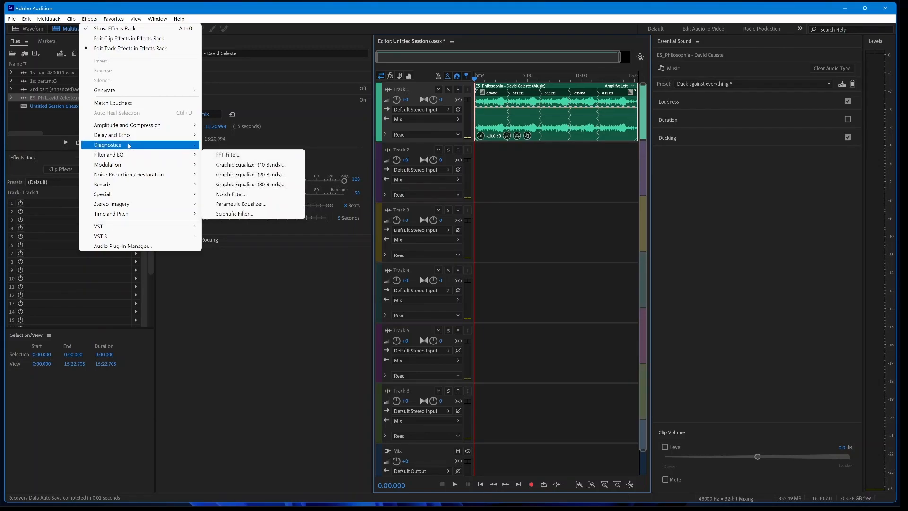
pyautogui.moveTo(165, 193)
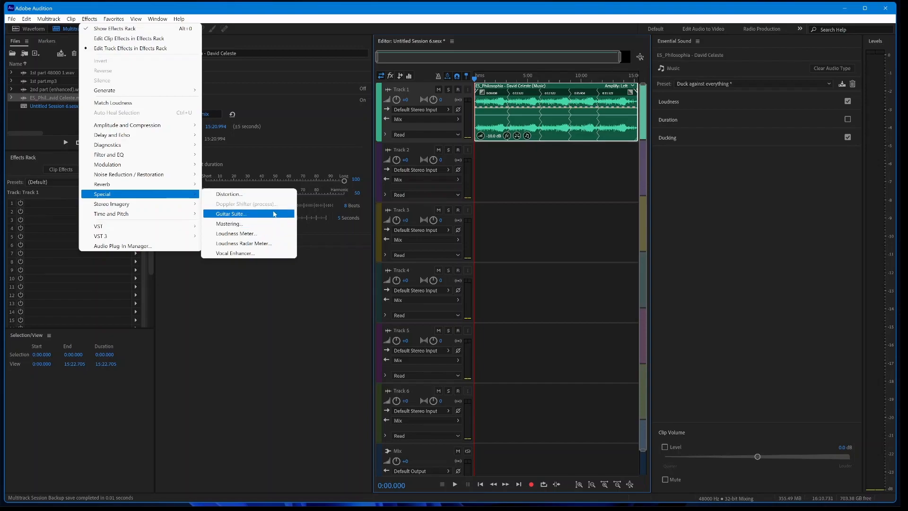
pyautogui.click(549, 183)
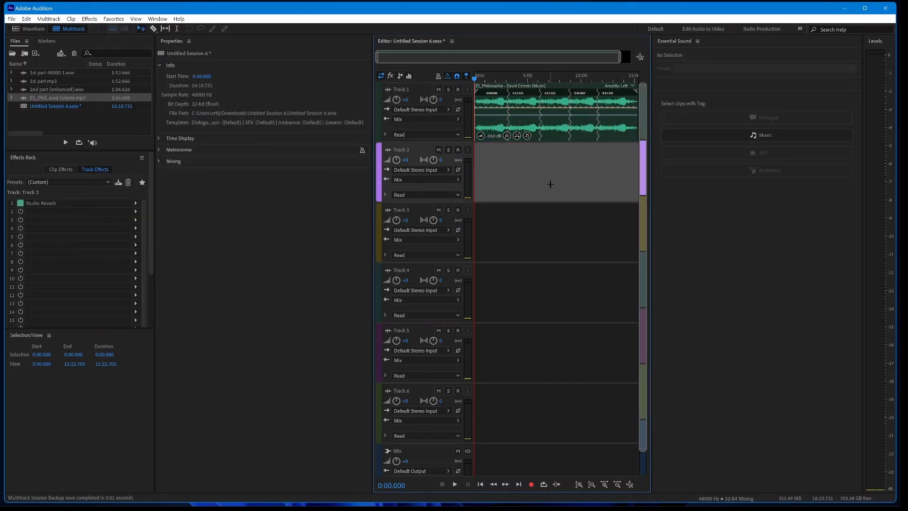
# Step: Move the music clip down to Track 2 and back up to Track 1
pyautogui.click(515, 115)
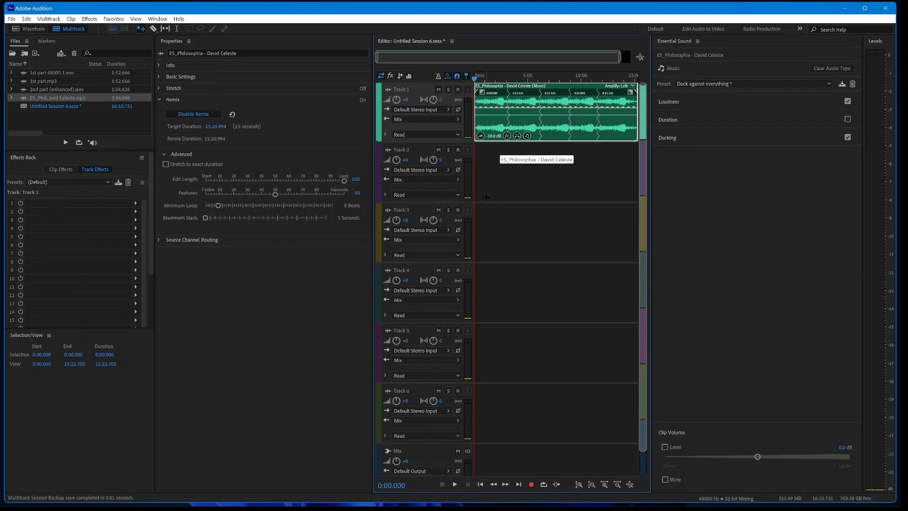
pyautogui.hotkey('alt', 'Down')
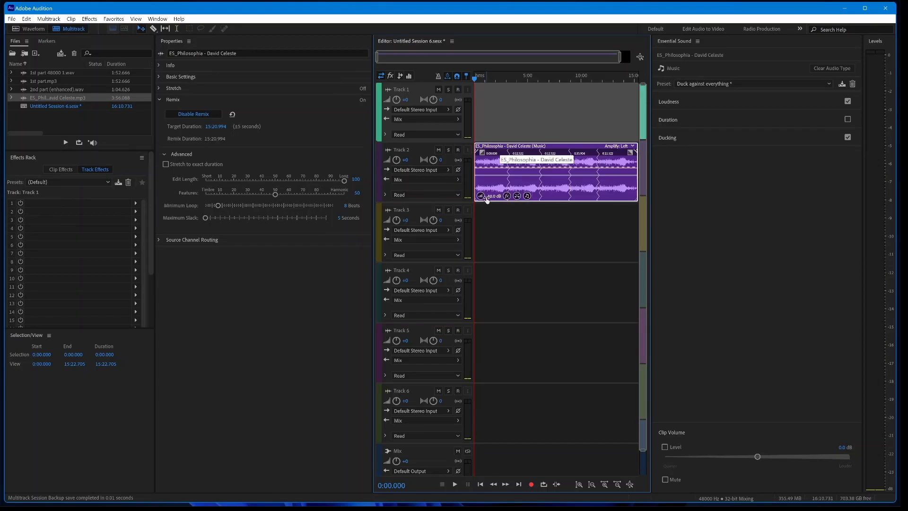
pyautogui.click(522, 182)
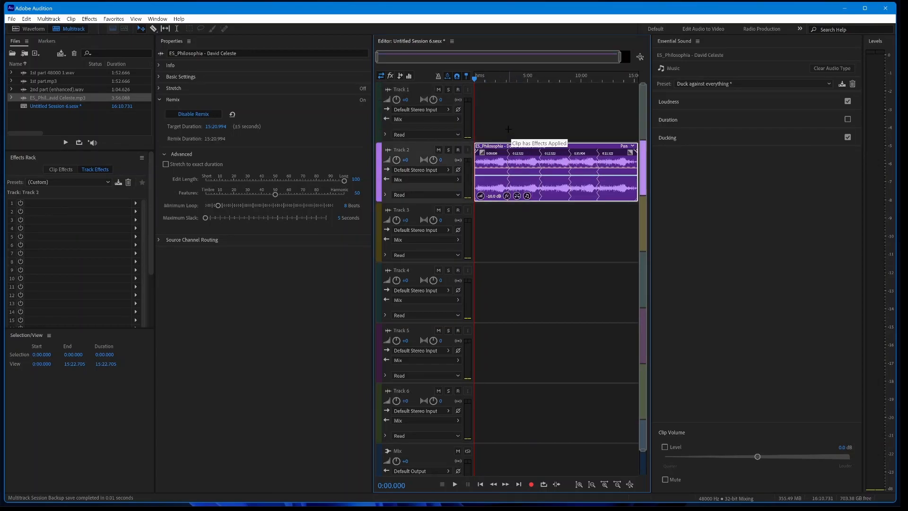
pyautogui.click(523, 222)
pyautogui.moveTo(519, 190); pyautogui.dragTo(515, 133)
pyautogui.click(529, 103)
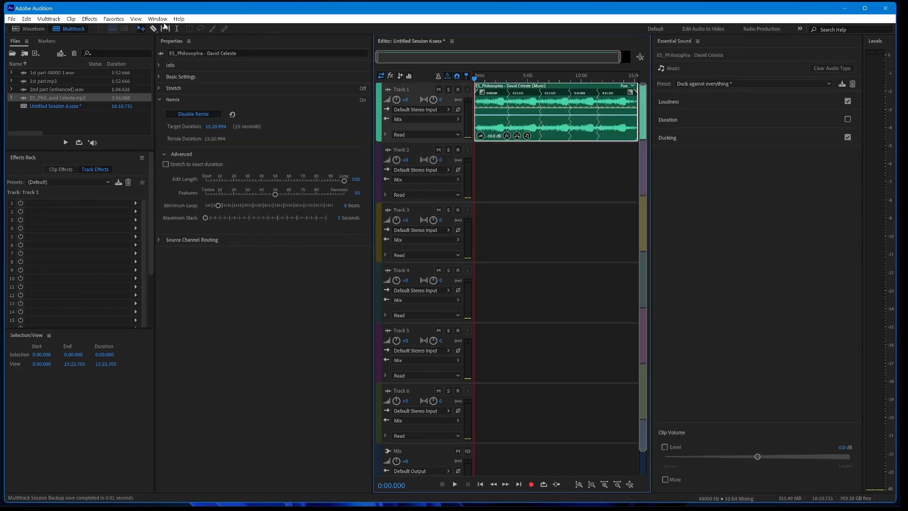
# Step: Move the music clip from Track 1 down to Track 2
pyautogui.click(89, 19)
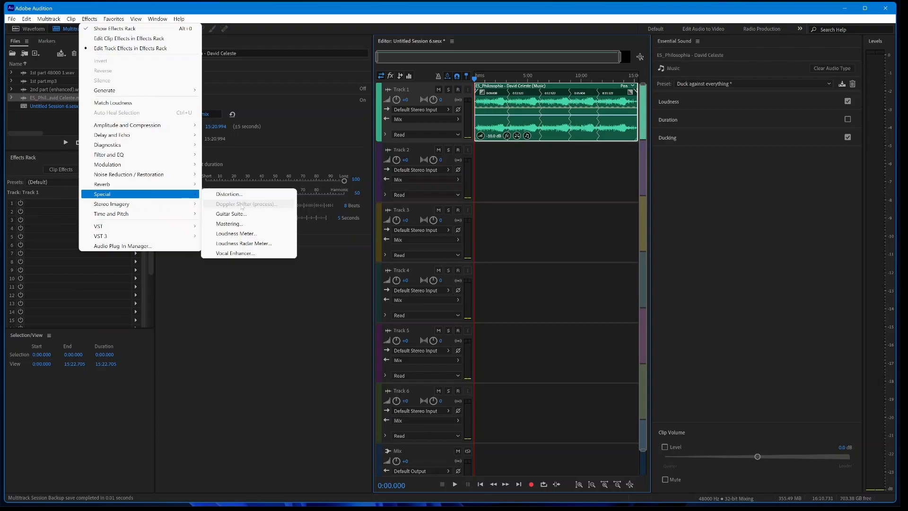
pyautogui.click(552, 168)
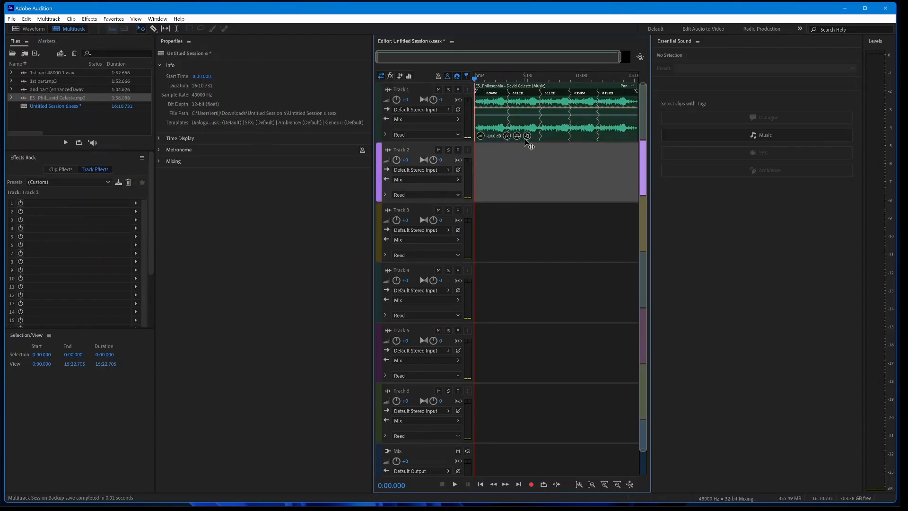
pyautogui.moveTo(534, 116); pyautogui.dragTo(526, 164)
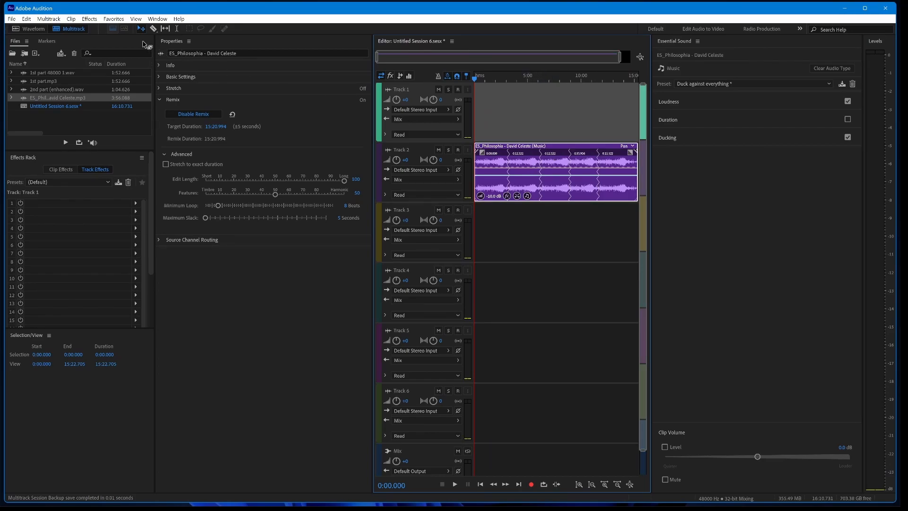
pyautogui.click(86, 20)
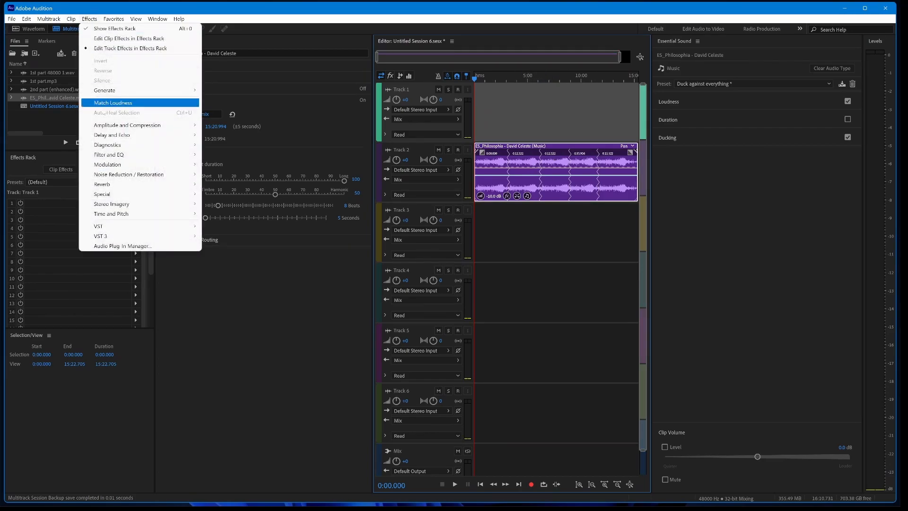
pyautogui.moveTo(146, 197)
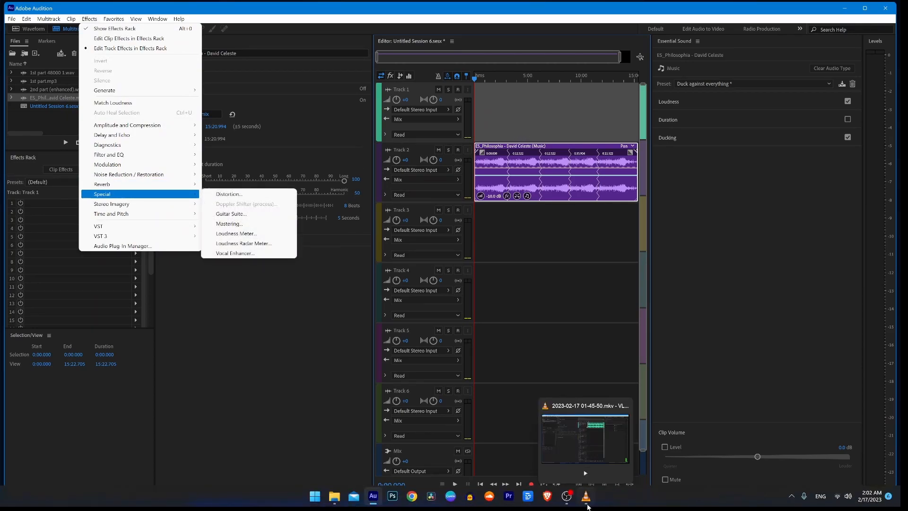
pyautogui.click(566, 452)
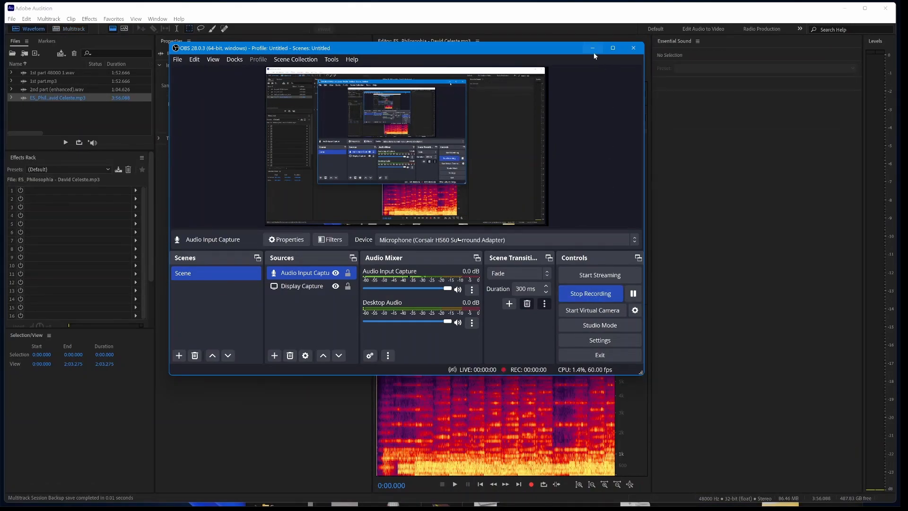
pyautogui.click(593, 49)
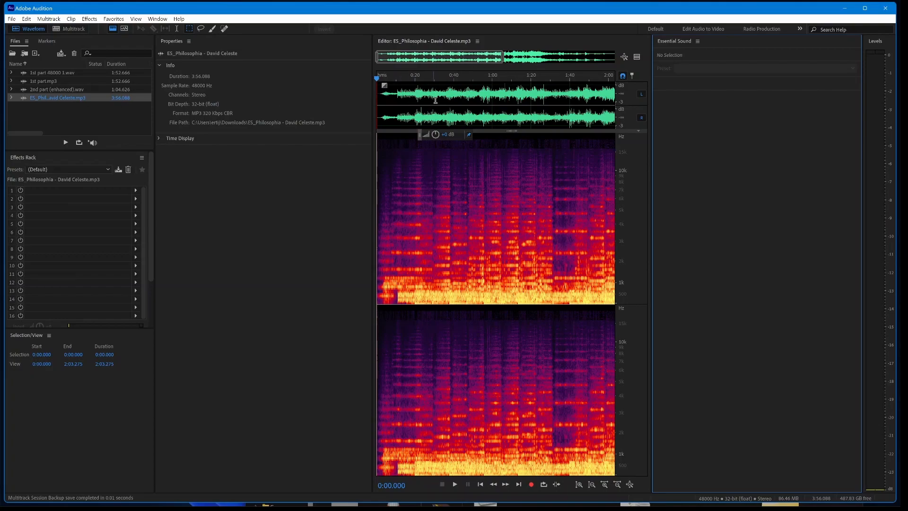
# Step: Apply a Doppler Shifter to the music file with a circular path, 57 m radius, 45 m/s velocity, 200° starting angle and Perfect (slowest) quality
pyautogui.click(89, 19)
pyautogui.moveTo(133, 195)
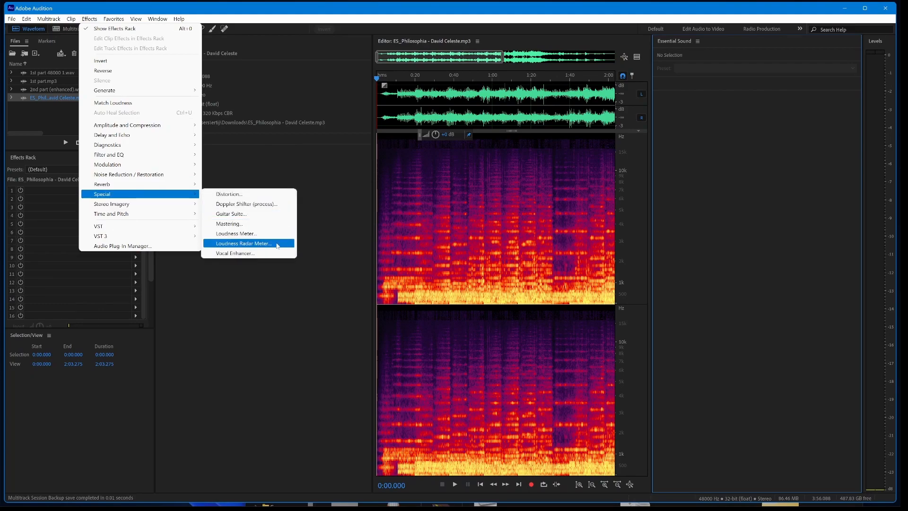
pyautogui.click(288, 205)
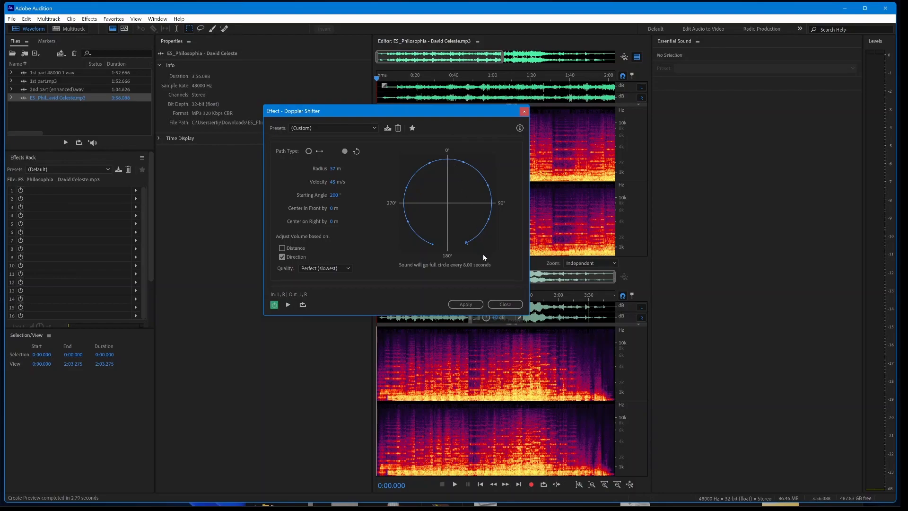
pyautogui.click(356, 127)
pyautogui.click(461, 141)
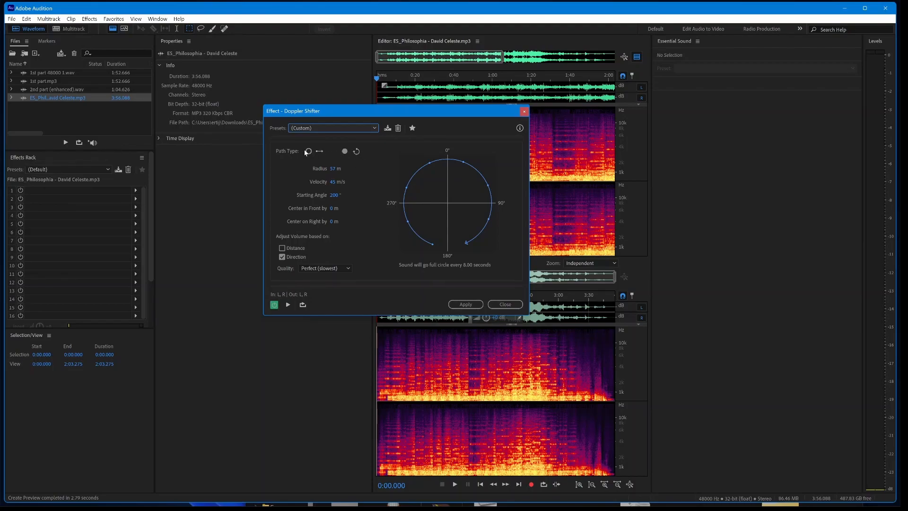
pyautogui.click(350, 272)
pyautogui.click(365, 238)
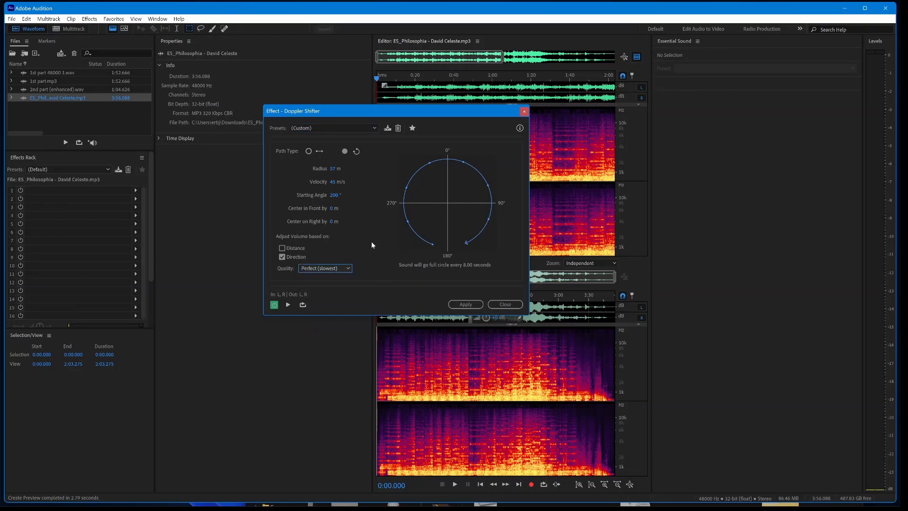
pyautogui.click(465, 304)
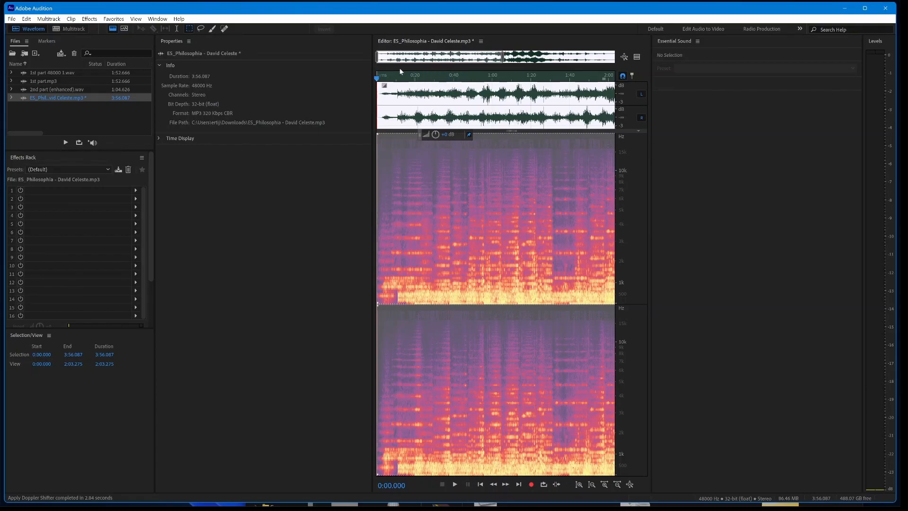
# Step: Clear the selection and place the playhead at about 2:08 with the whole music file in view
pyautogui.click(84, 19)
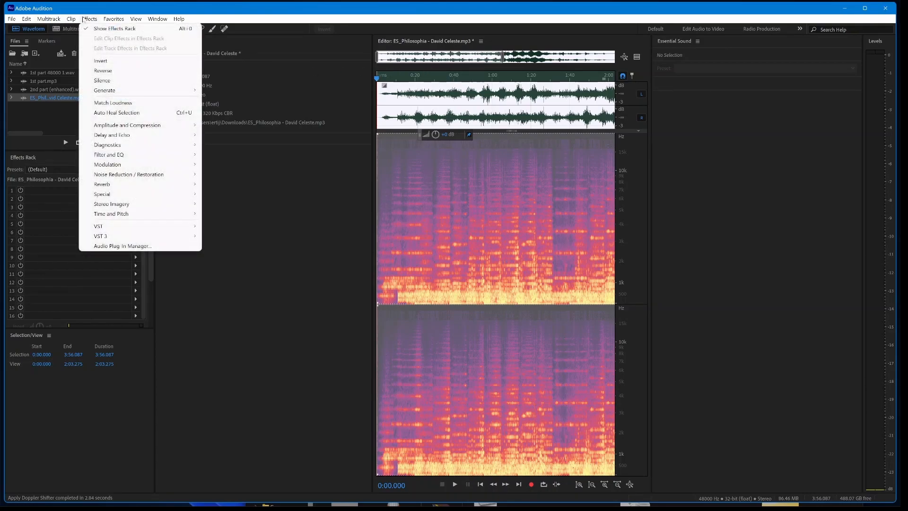
pyautogui.click(437, 106)
pyautogui.click(512, 100)
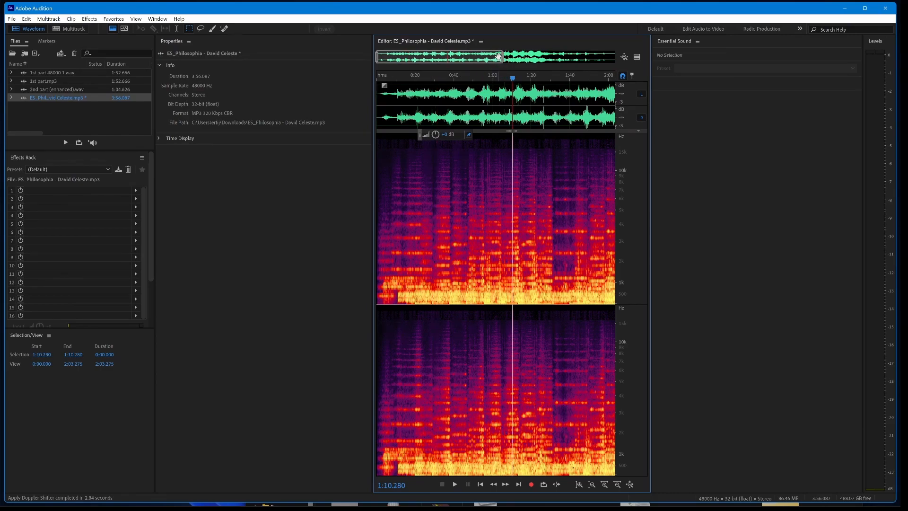
pyautogui.moveTo(501, 57); pyautogui.dragTo(615, 59)
pyautogui.click(506, 92)
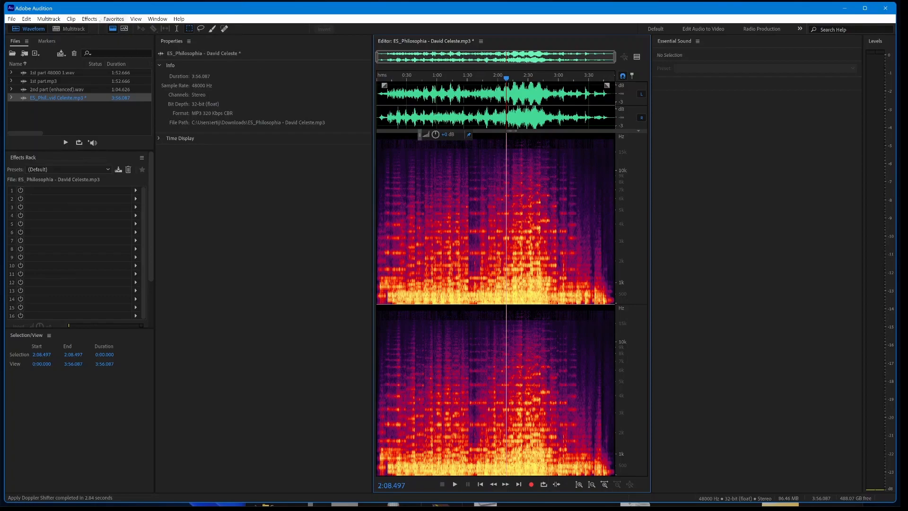
# Step: Open Studio Reverb for the music file and load the Room Ambience 1 preset
pyautogui.click(86, 19)
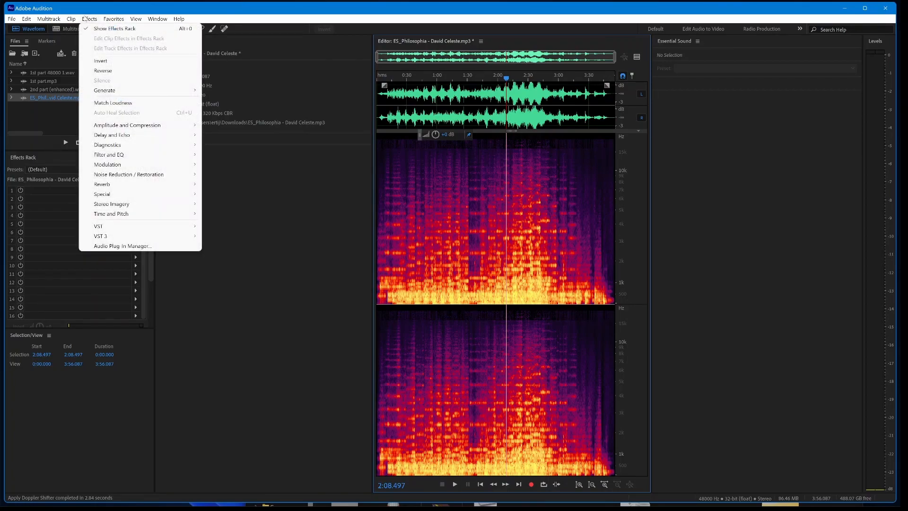
pyautogui.moveTo(133, 217)
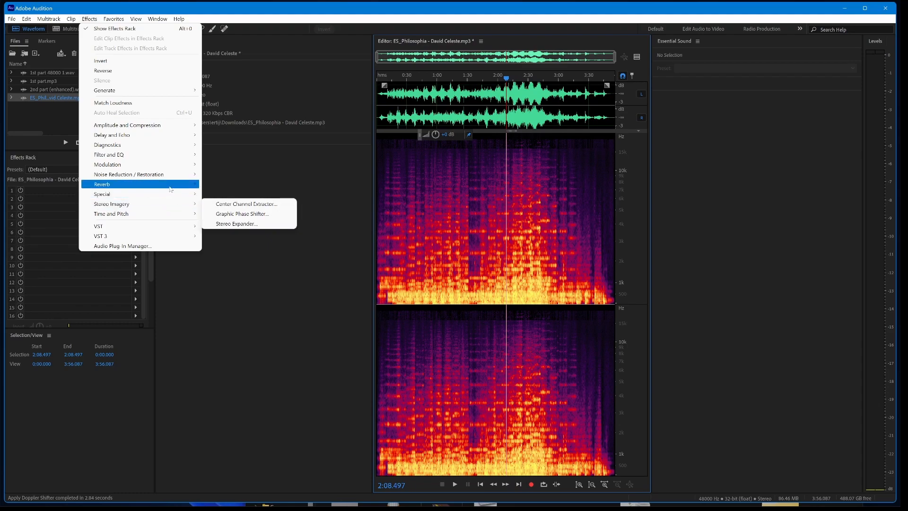
pyautogui.moveTo(171, 189)
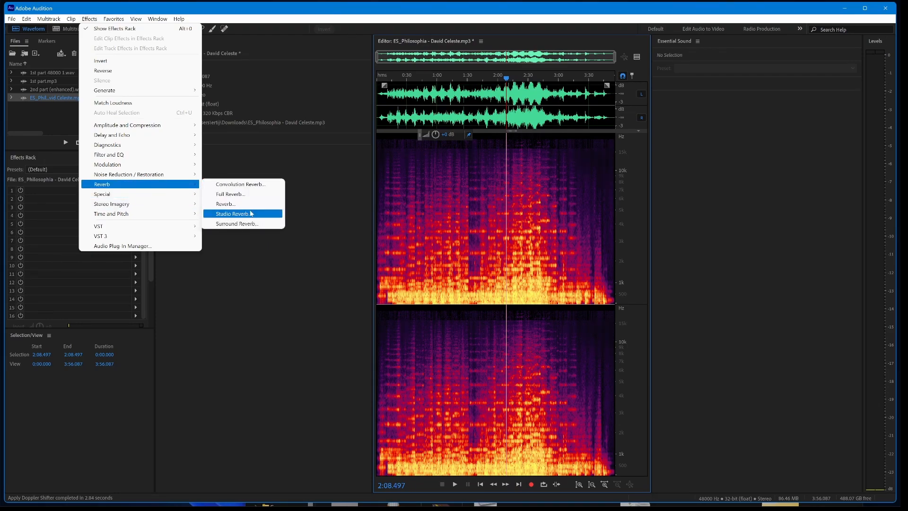
pyautogui.click(252, 213)
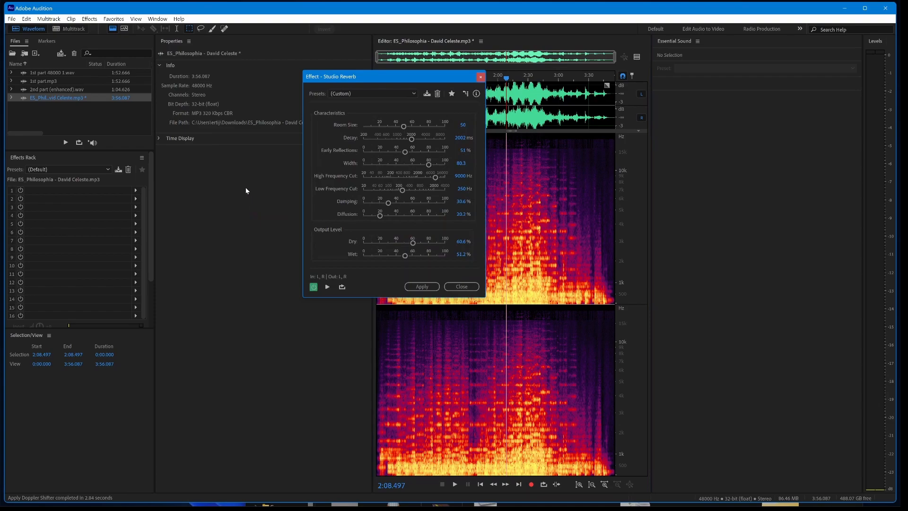
pyautogui.click(390, 93)
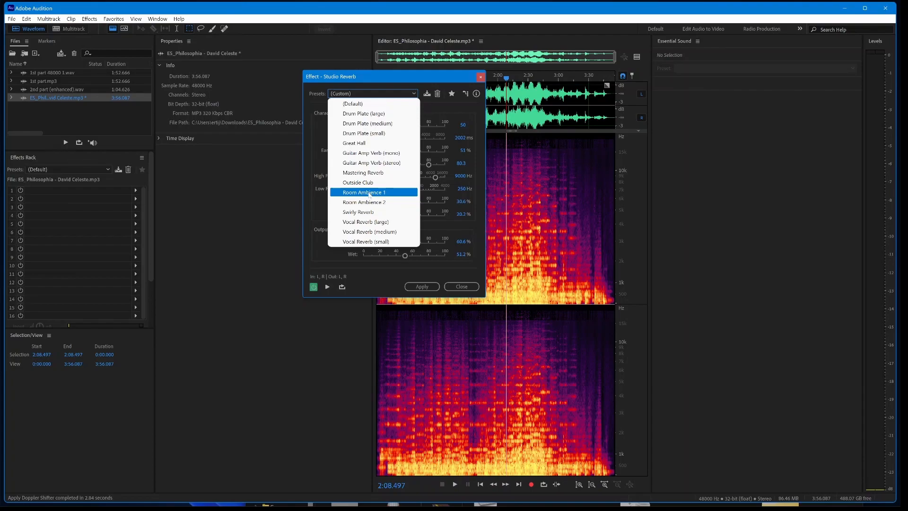
pyautogui.click(368, 194)
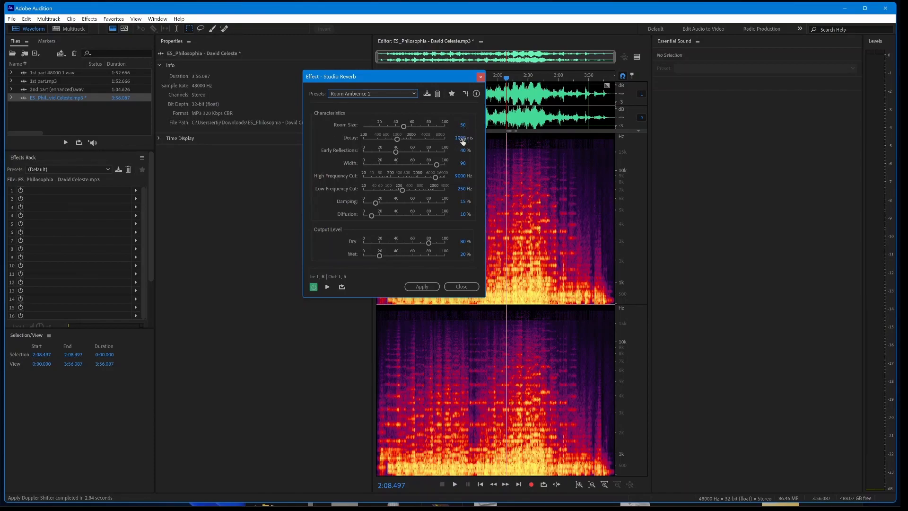
# Step: Set the reverb's decay to 2002 ms, early reflections to 51% and width to 80.3
pyautogui.click(461, 138)
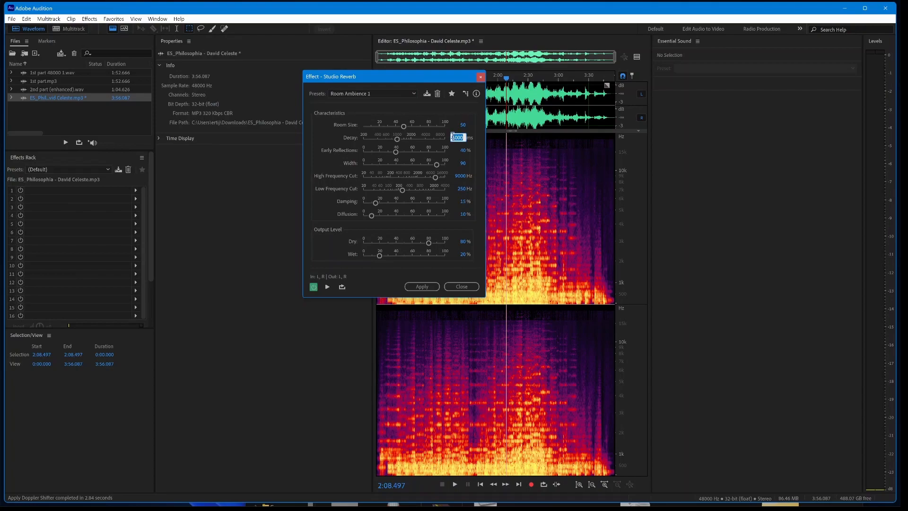
pyautogui.write('20')
pyautogui.write('02')
pyautogui.click(465, 150)
pyautogui.write('51')
pyautogui.click(463, 164)
pyautogui.write('80.3')
# Step: Set the damping to 30.6%, diffusion to 20.2%, dry level to 60.6% and wet level to 51.2%, and apply the Studio Reverb
pyautogui.click(461, 200)
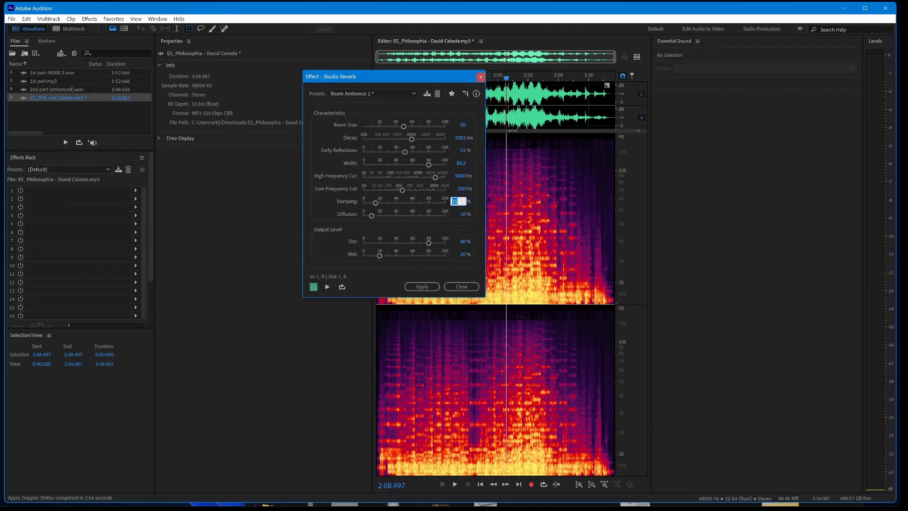
pyautogui.write('30.6')
pyautogui.click(462, 215)
pyautogui.write('20.2')
pyautogui.click(459, 241)
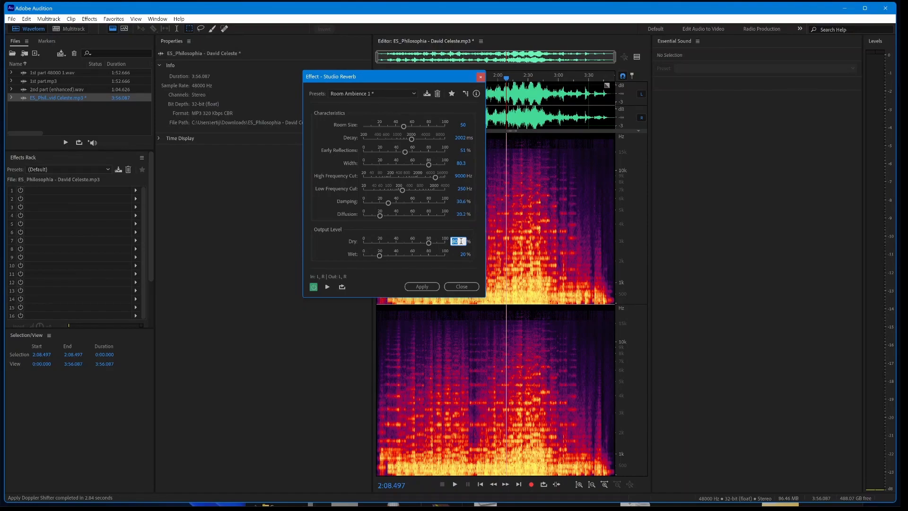
pyautogui.write('60.6')
pyautogui.click(464, 254)
pyautogui.write('51.')
pyautogui.click(423, 286)
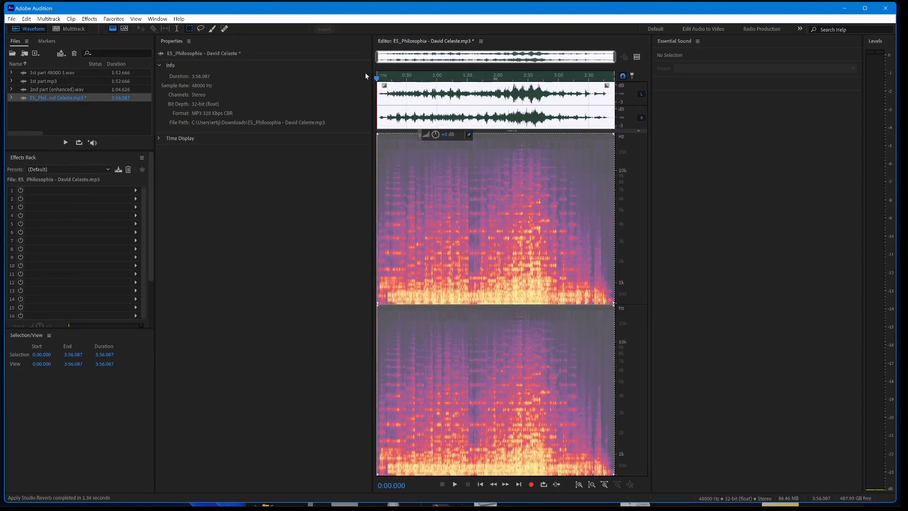
# Step: Play the processed music from the beginning to about 0:37 to hear the combined effects
pyautogui.press('space')
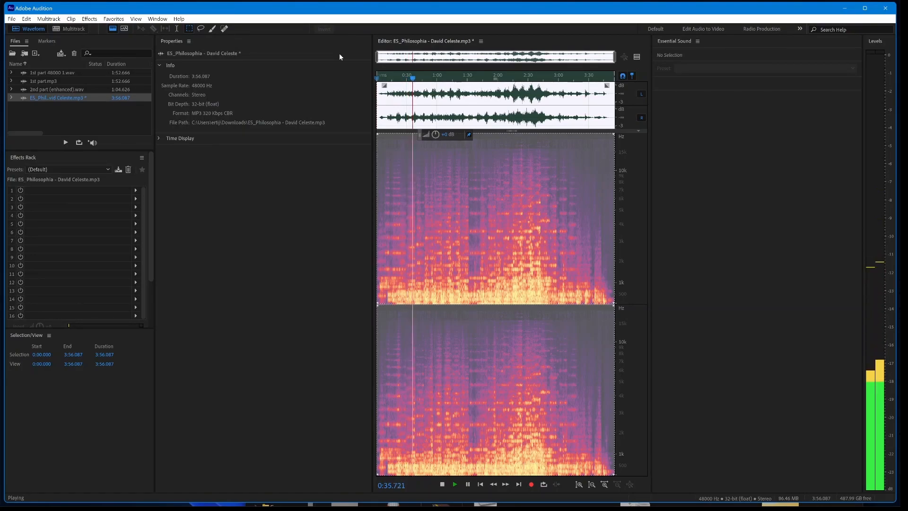
pyautogui.press('space')
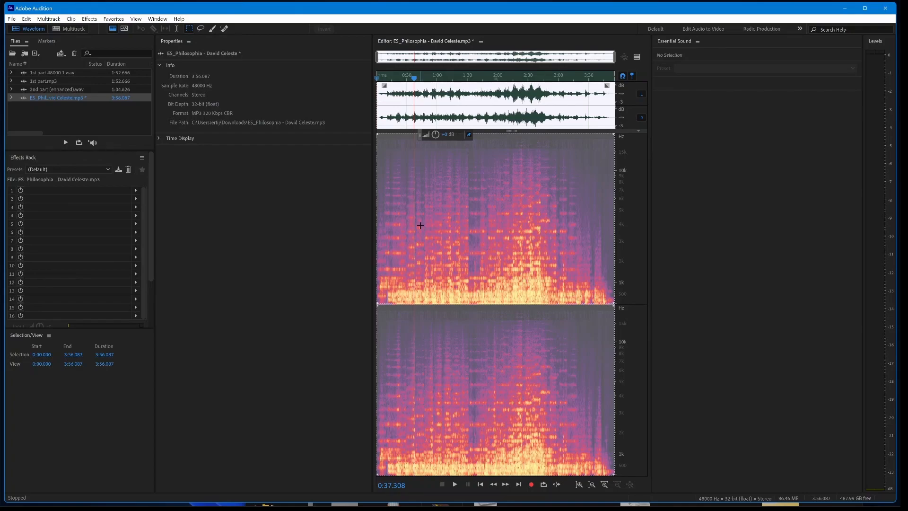
# Step: Open the file export settings for the processed music, with MP3 Audio as the format and the Downloads folder as the location
pyautogui.click(49, 19)
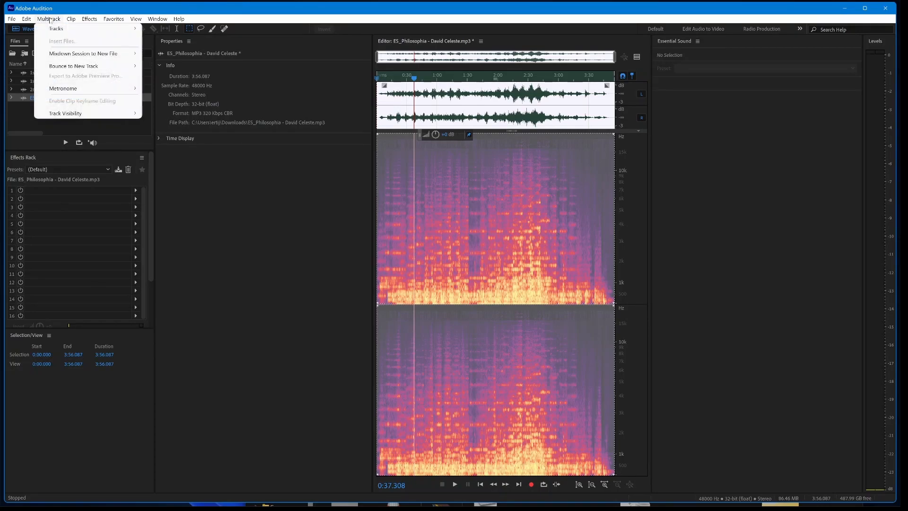
pyautogui.moveTo(10, 19)
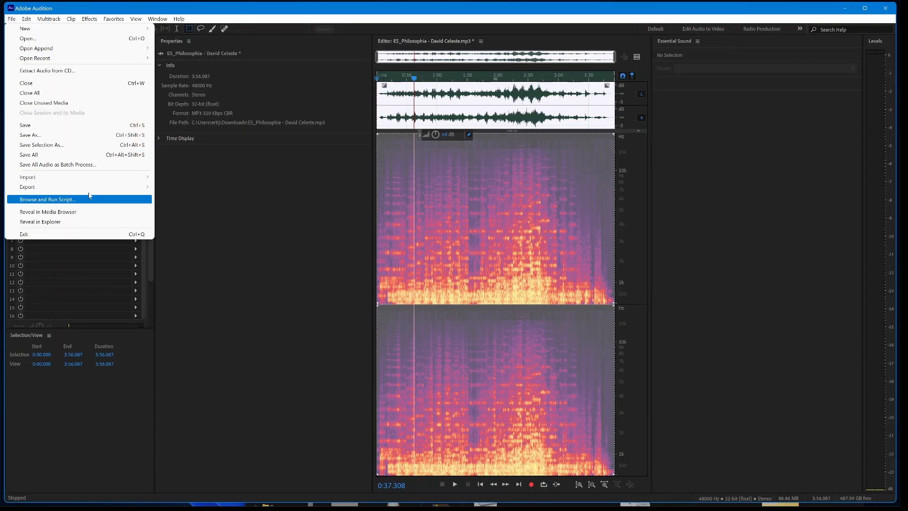
pyautogui.moveTo(90, 187)
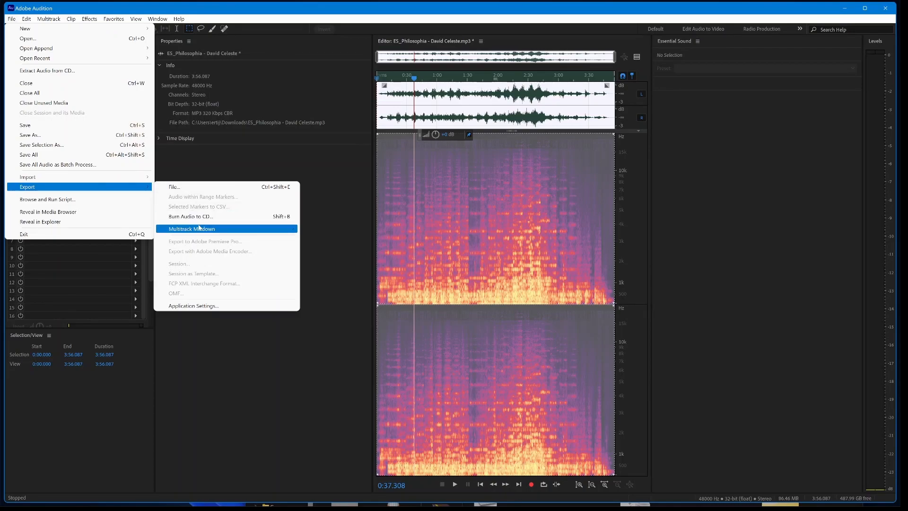
pyautogui.moveTo(205, 229)
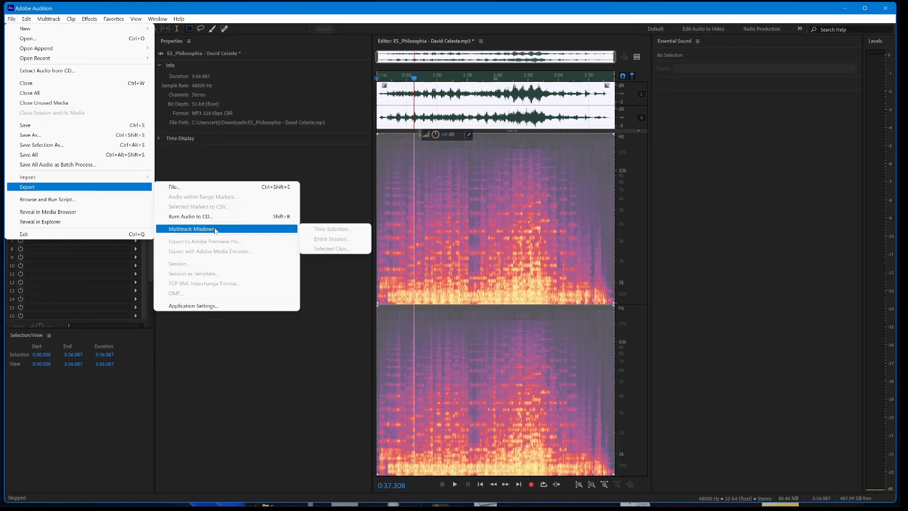
pyautogui.click(224, 187)
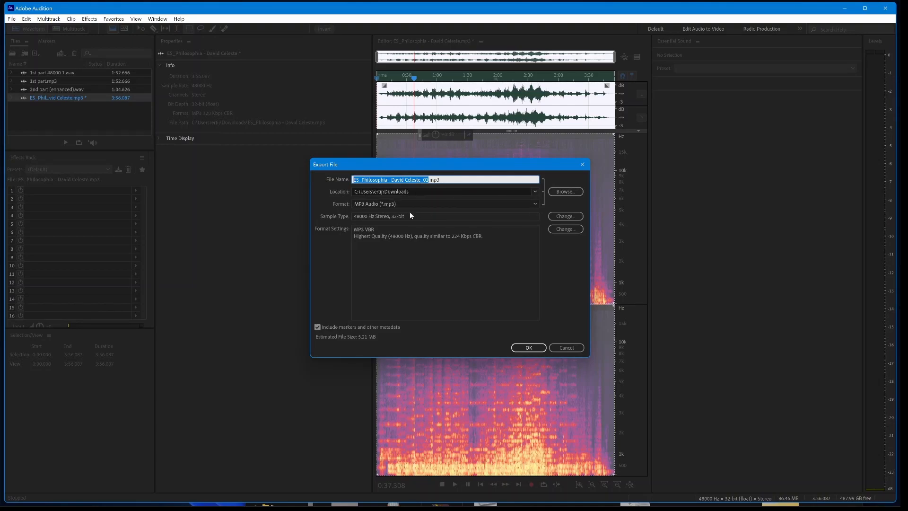
pyautogui.click(419, 206)
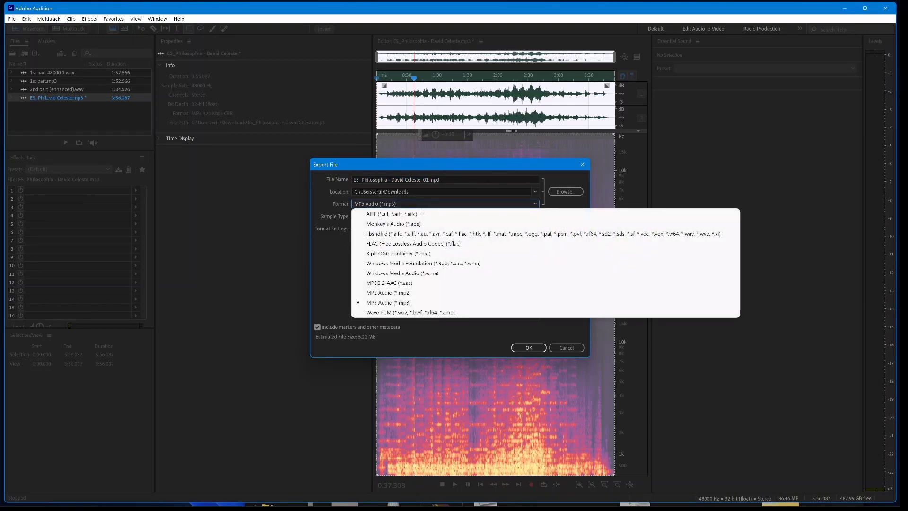
pyautogui.click(315, 268)
pyautogui.click(319, 254)
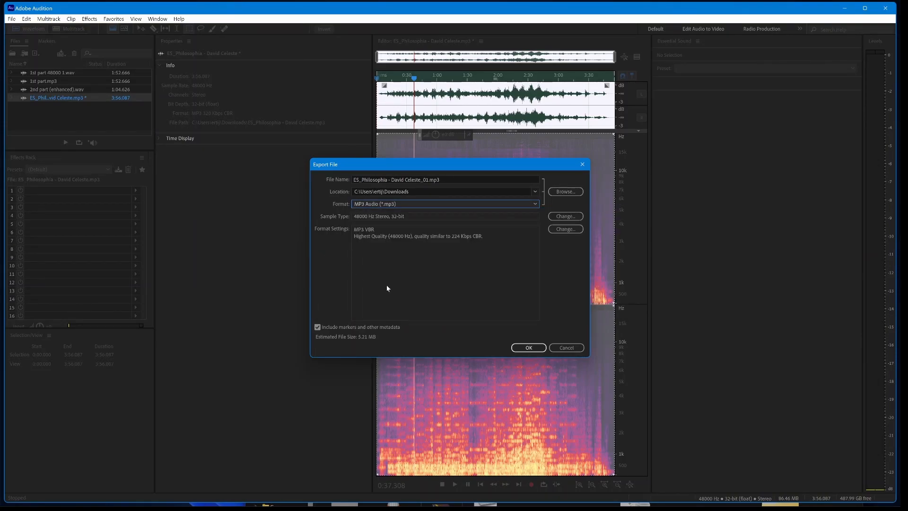
# Step: Set the export's sample type to 5.1 channels and export the music file
pyautogui.click(552, 215)
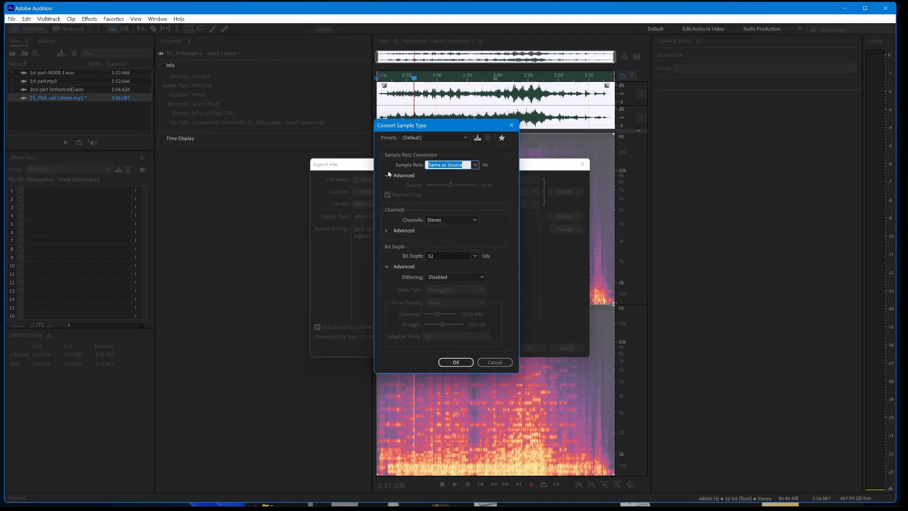
pyautogui.click(465, 219)
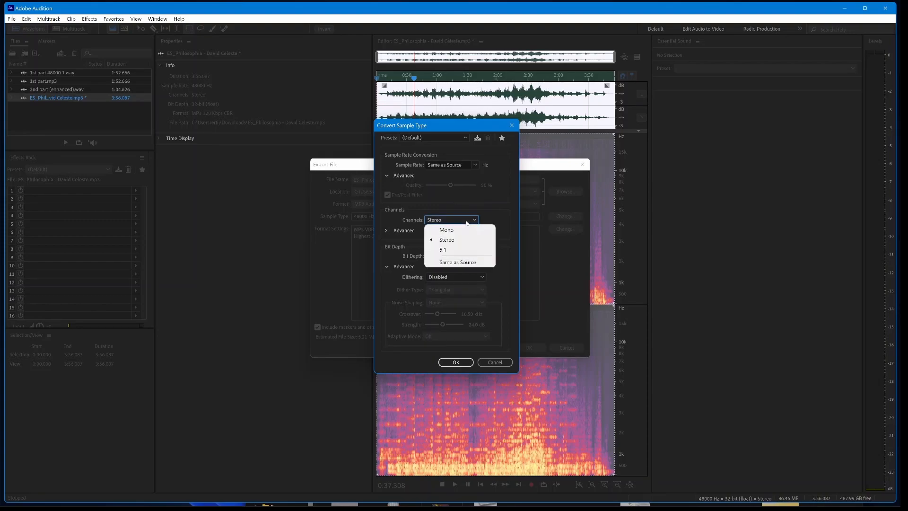
pyautogui.click(458, 250)
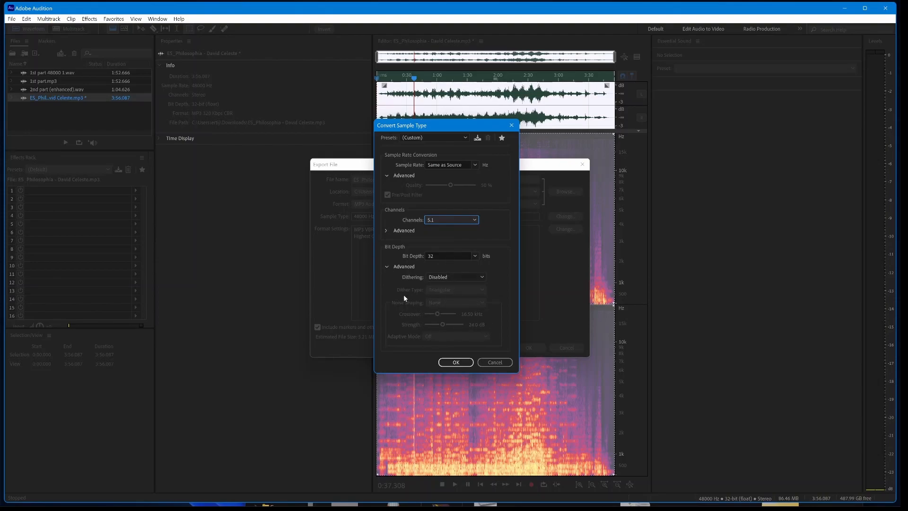
pyautogui.click(387, 266)
pyautogui.click(386, 266)
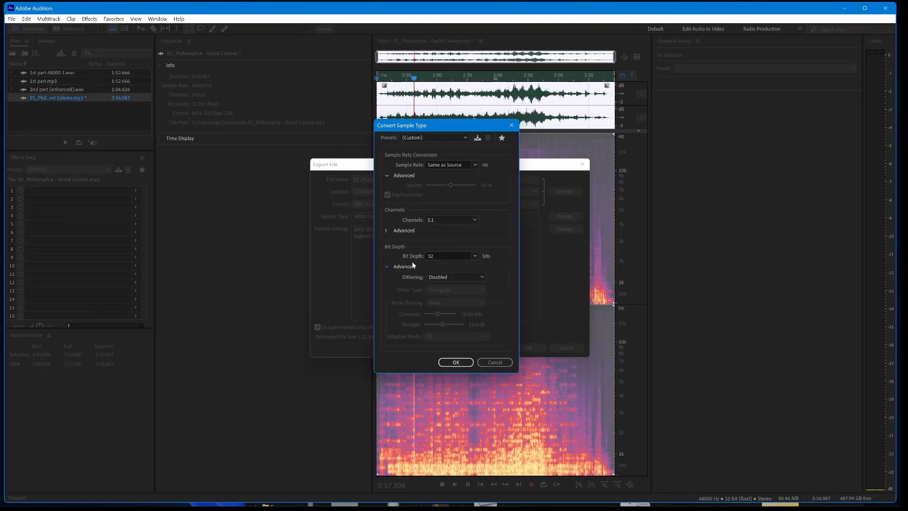
pyautogui.click(456, 362)
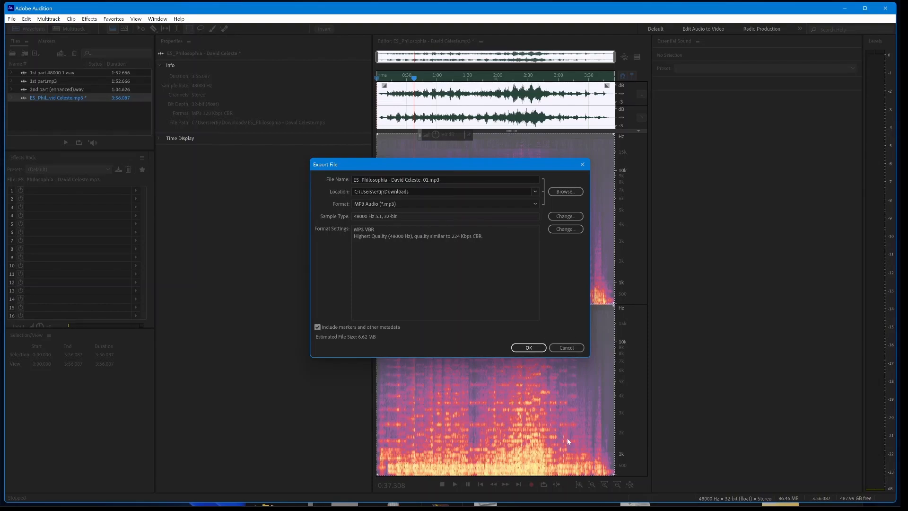
pyautogui.click(543, 344)
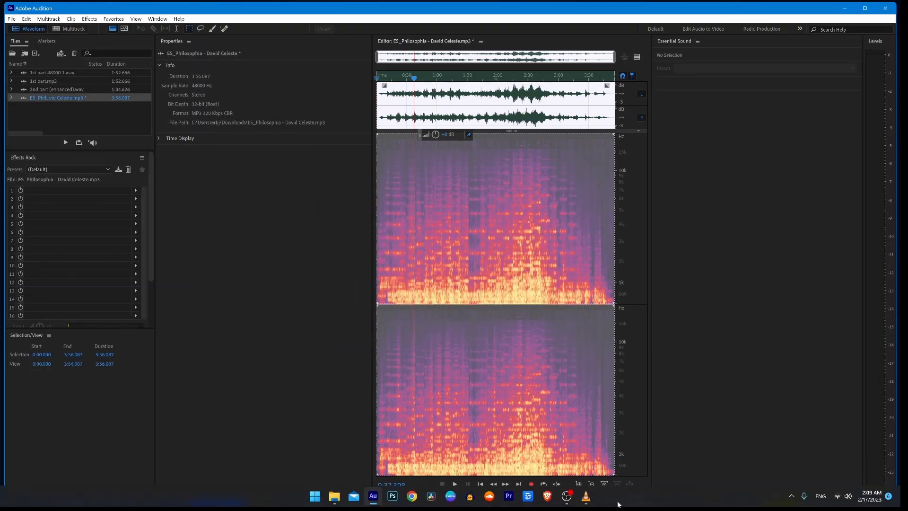